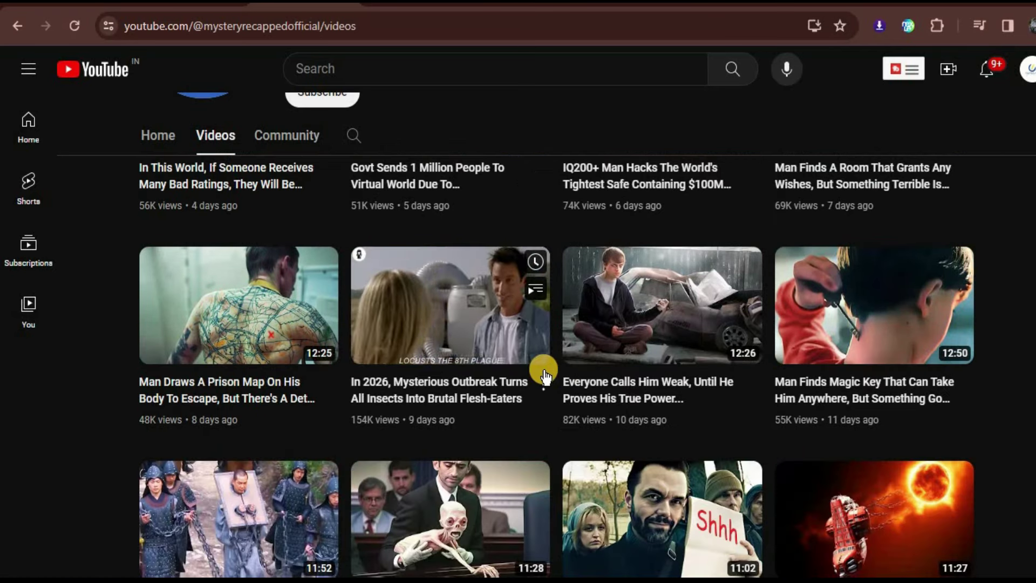
- Examine the Mystery Recapped channel's recent videos, view counts and monetization status
scroll(540, 372, down, 4)
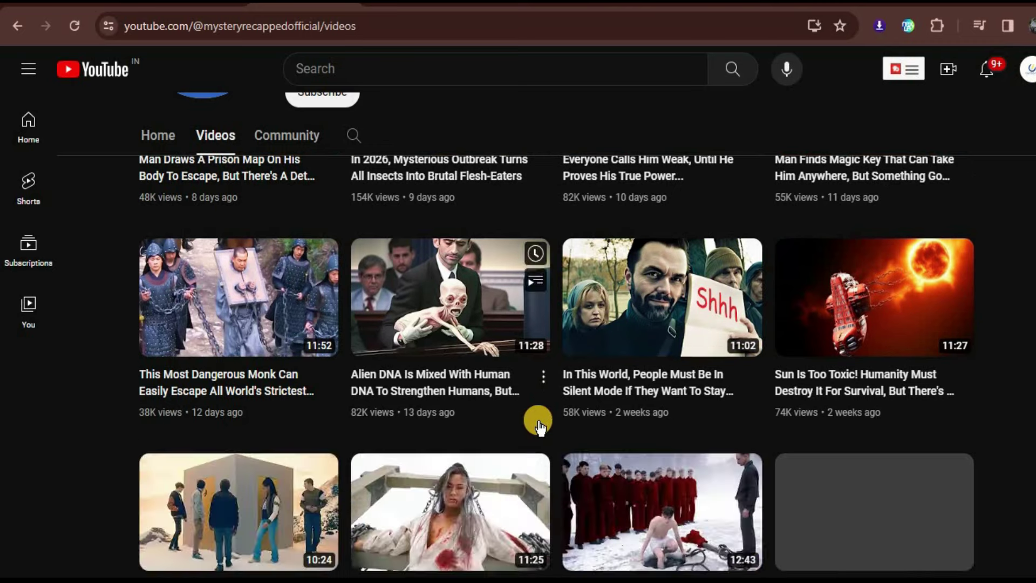
scroll(537, 419, up, 4)
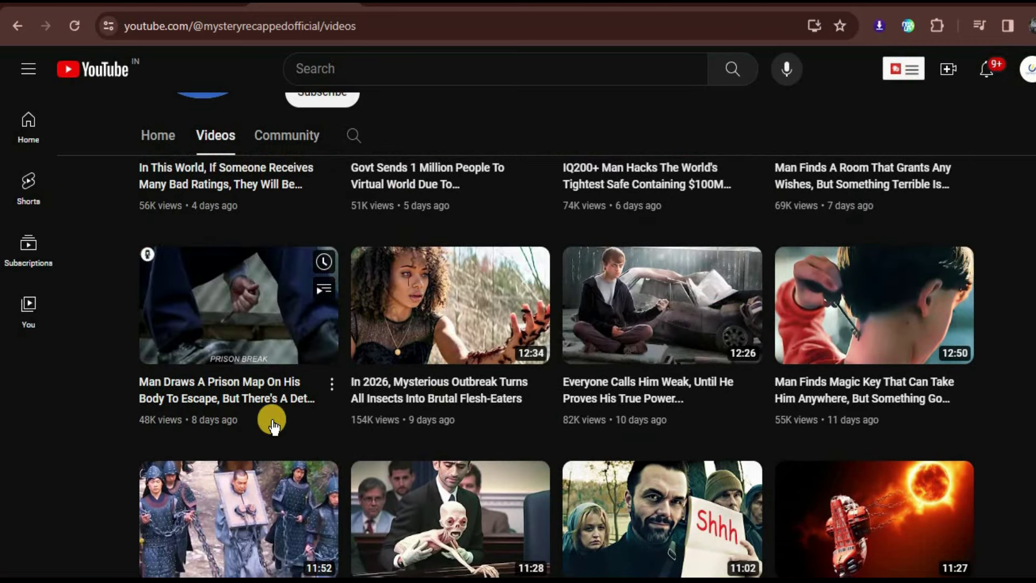
scroll(335, 437, up, 4)
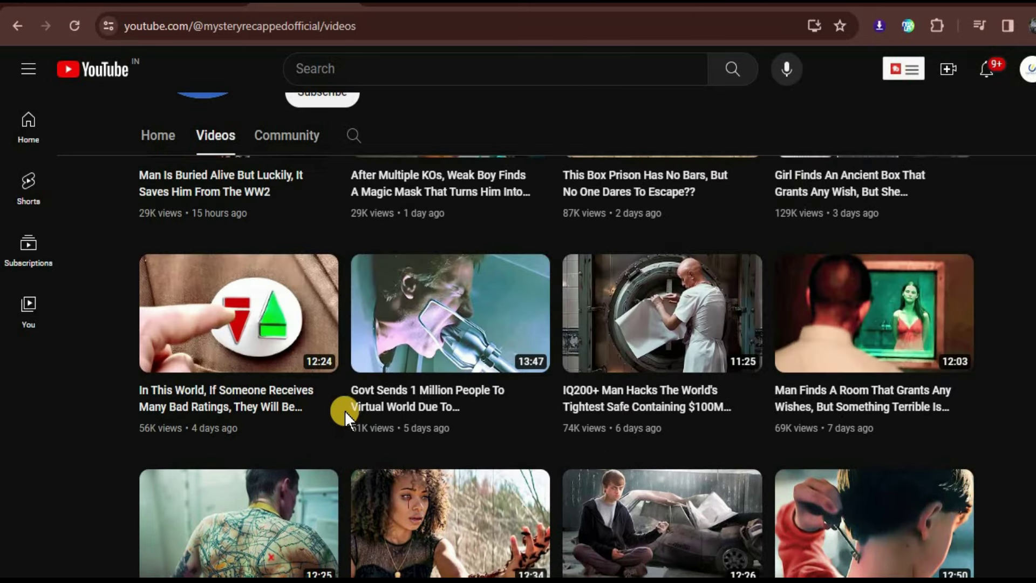
scroll(344, 410, up, 4)
scroll(347, 358, up, 4)
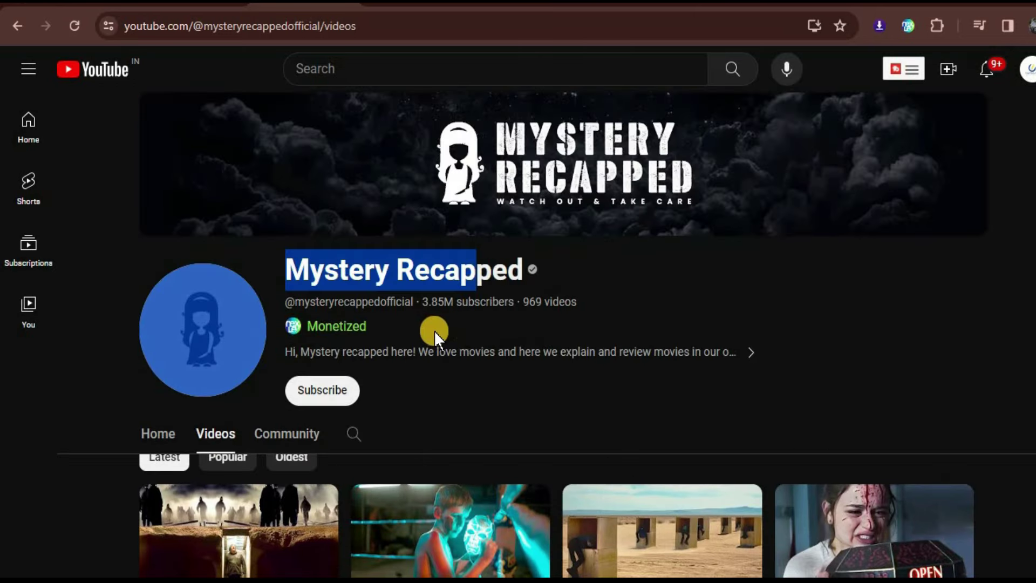
drag(378, 329, 306, 334)
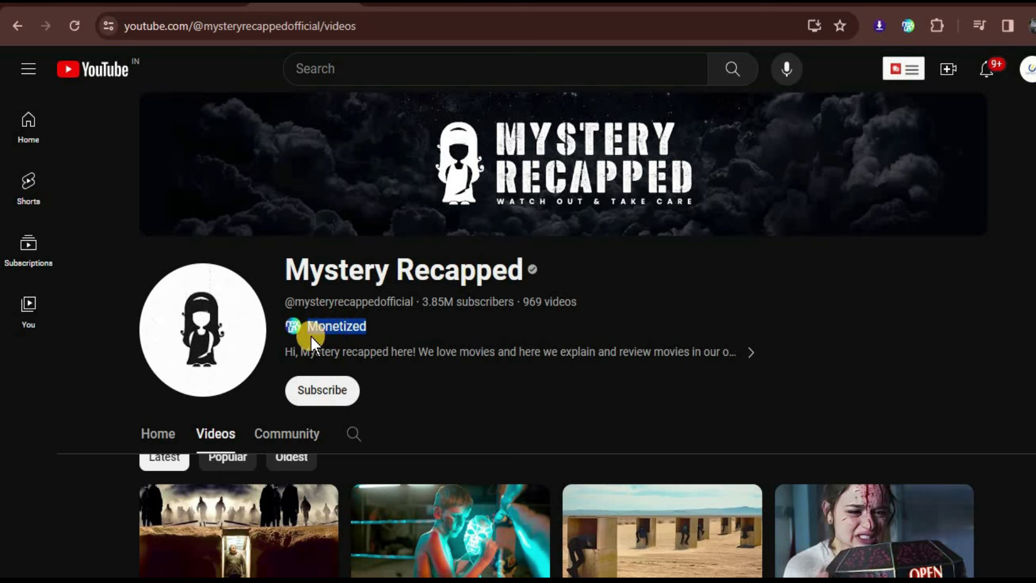
click(421, 306)
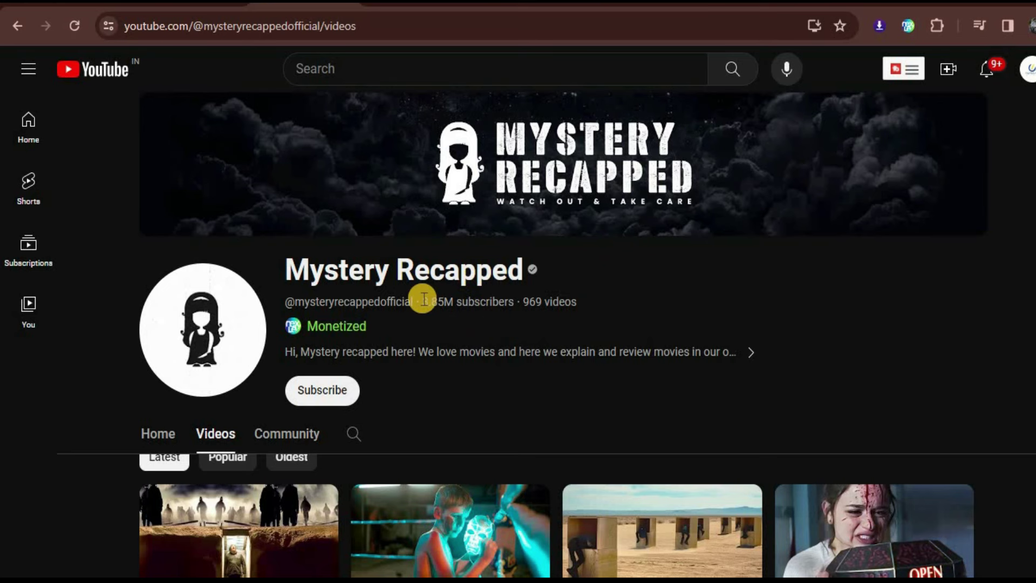
- Switch to the Movie Recaps channel and check its monetization status, the NexLev extension and the recent videos
click(421, 5)
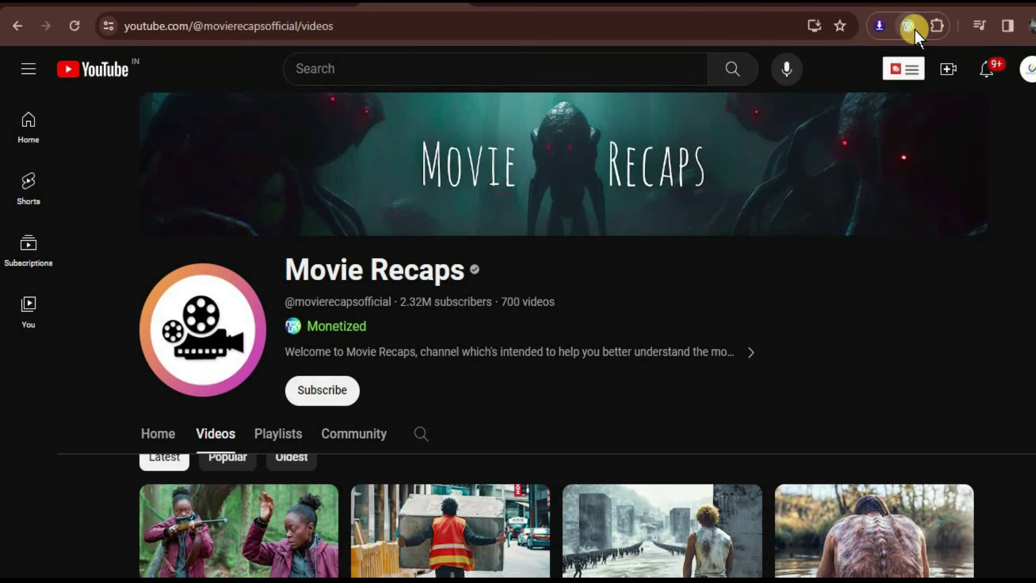
right_click(911, 27)
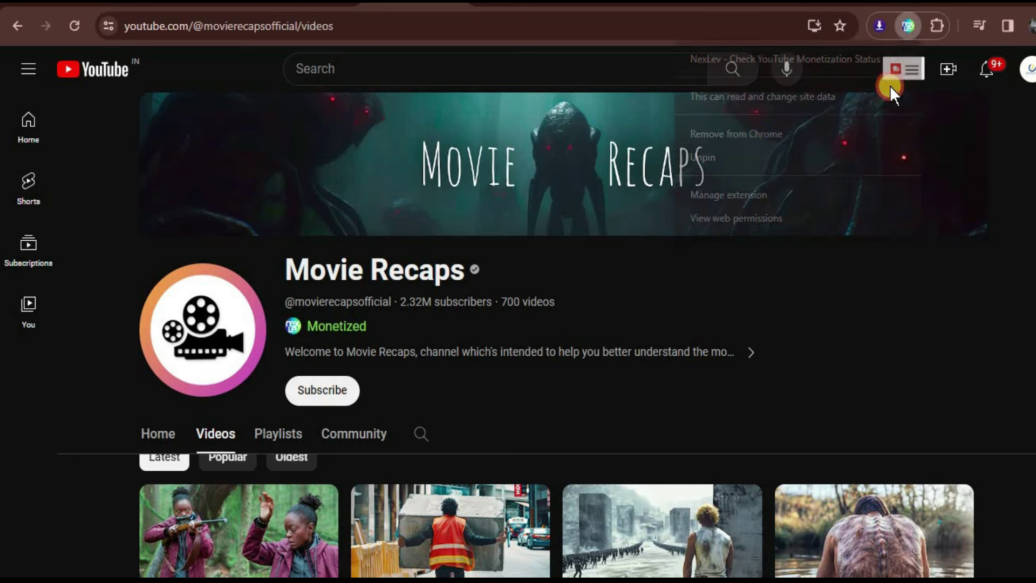
click(379, 325)
drag(379, 326, 303, 331)
click(408, 324)
scroll(459, 324, down, 4)
scroll(503, 342, up, 3)
scroll(452, 333, down, 7)
scroll(452, 333, up, 6)
- Sort the Movie Recaps channel's videos by Popular and look through their titles and view counts
click(224, 460)
scroll(502, 400, down, 2)
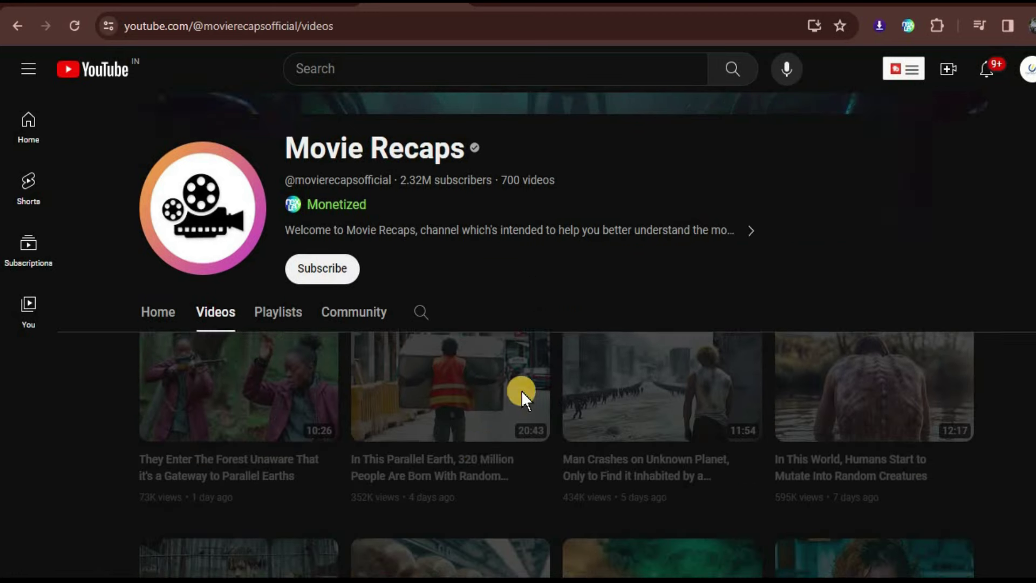
scroll(475, 402, down, 2)
scroll(183, 324, down, 4)
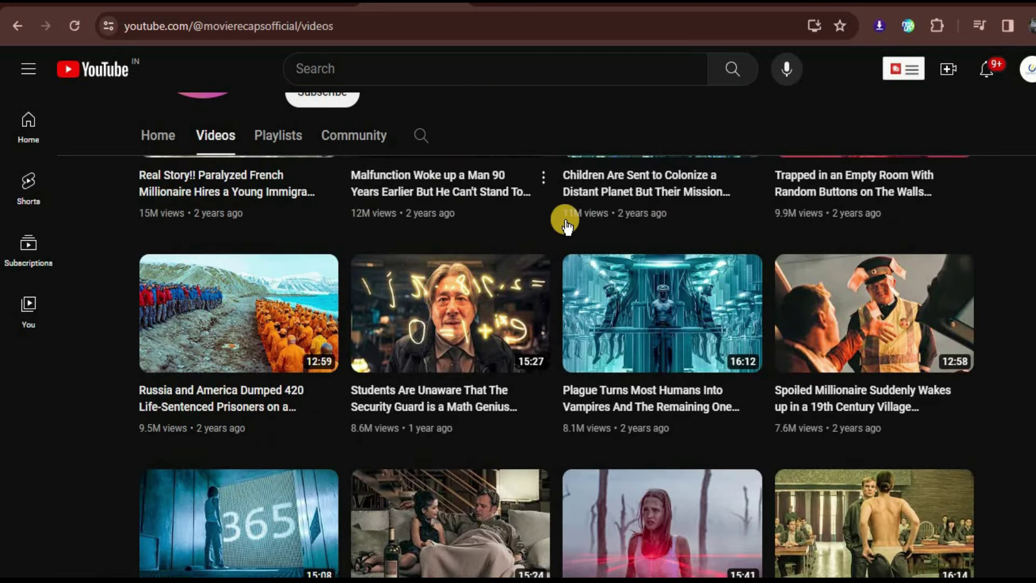
scroll(623, 250, down, 4)
scroll(537, 377, up, 12)
scroll(500, 377, down, 7)
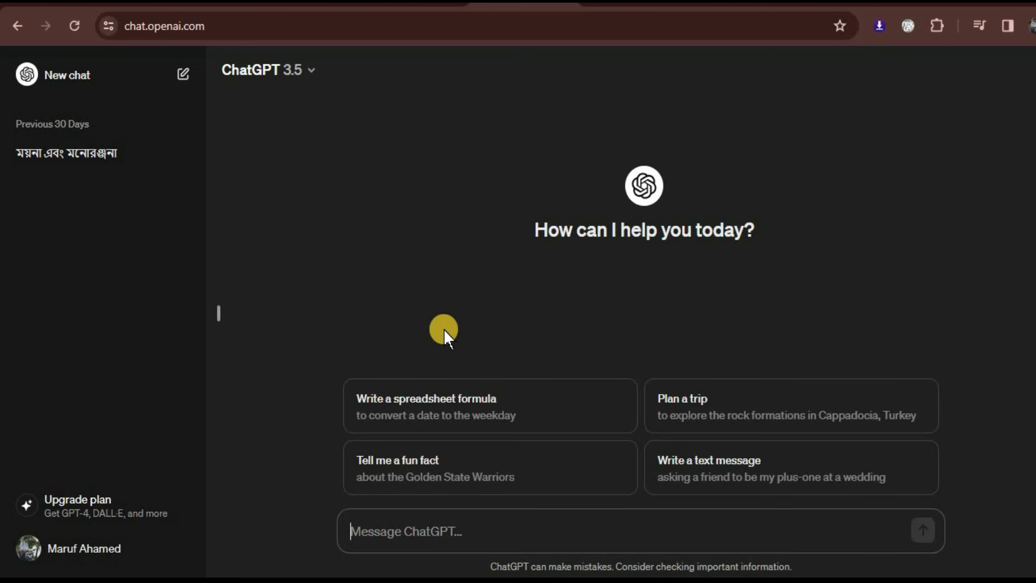
- Switch to ChatGPT and submit the pasted prompt "write a full movie explanation. movi name - The Lion King 2019"
right_click(402, 529)
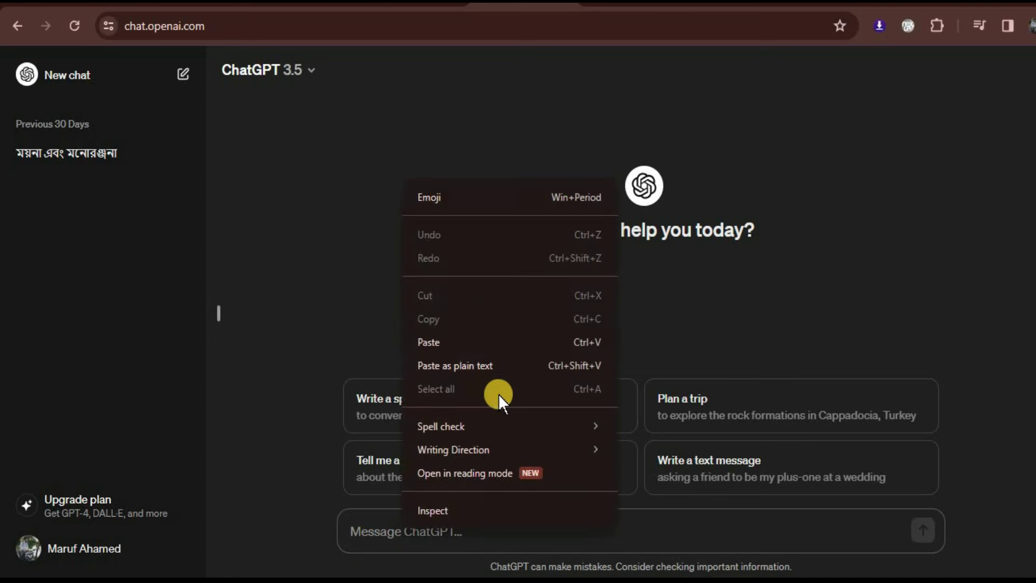
click(464, 338)
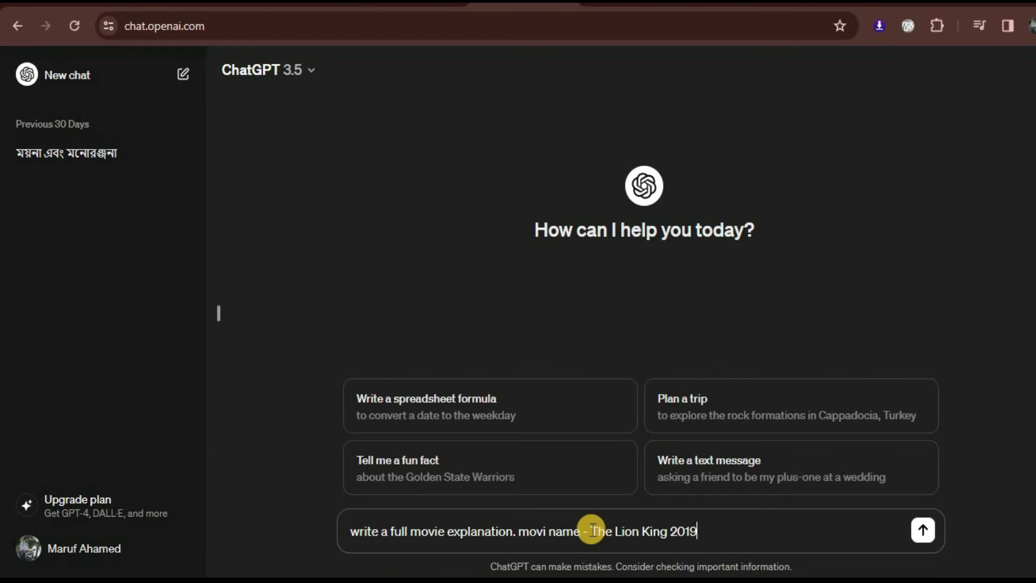
drag(460, 452, 627, 452)
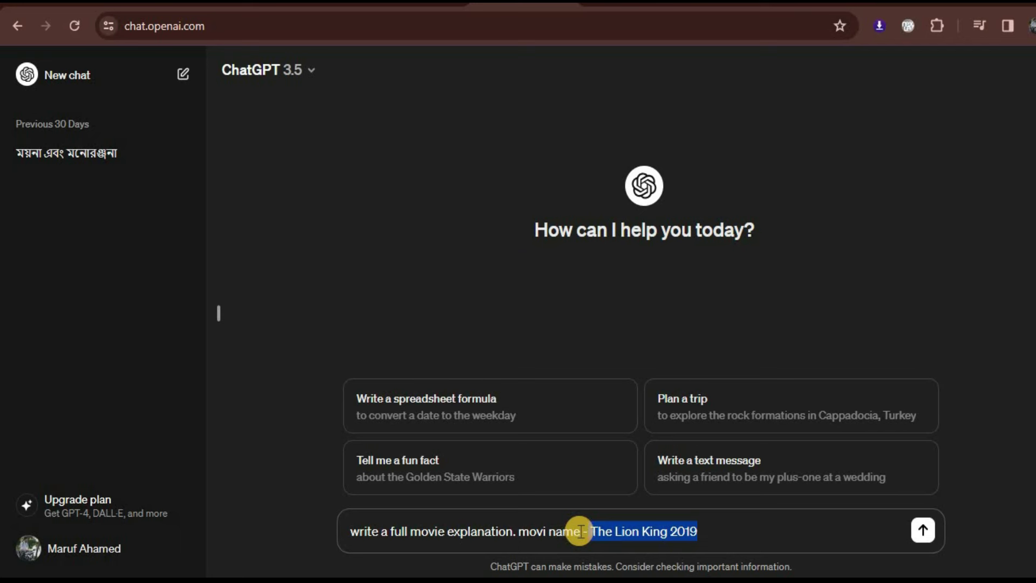
drag(580, 531, 359, 531)
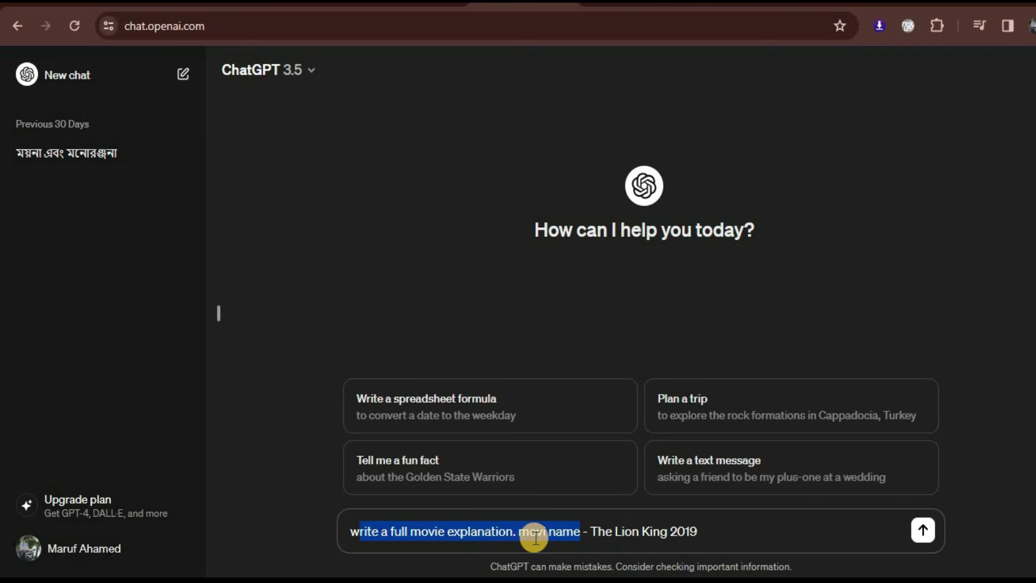
click(579, 530)
click(419, 534)
drag(350, 532, 707, 532)
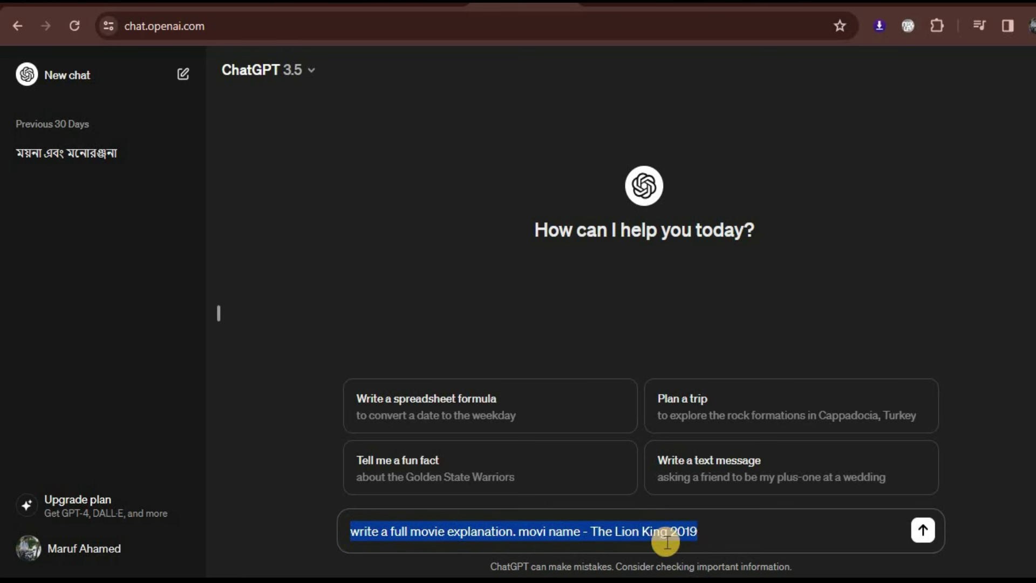
click(924, 531)
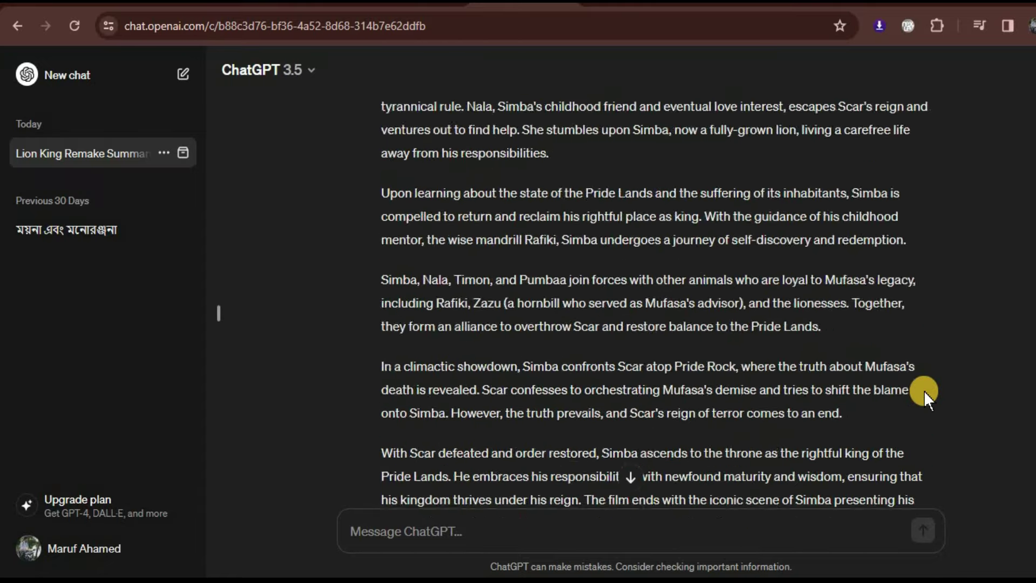
- Request the movie explanation in another language by sending the follow-up message "in bengali"
click(395, 530)
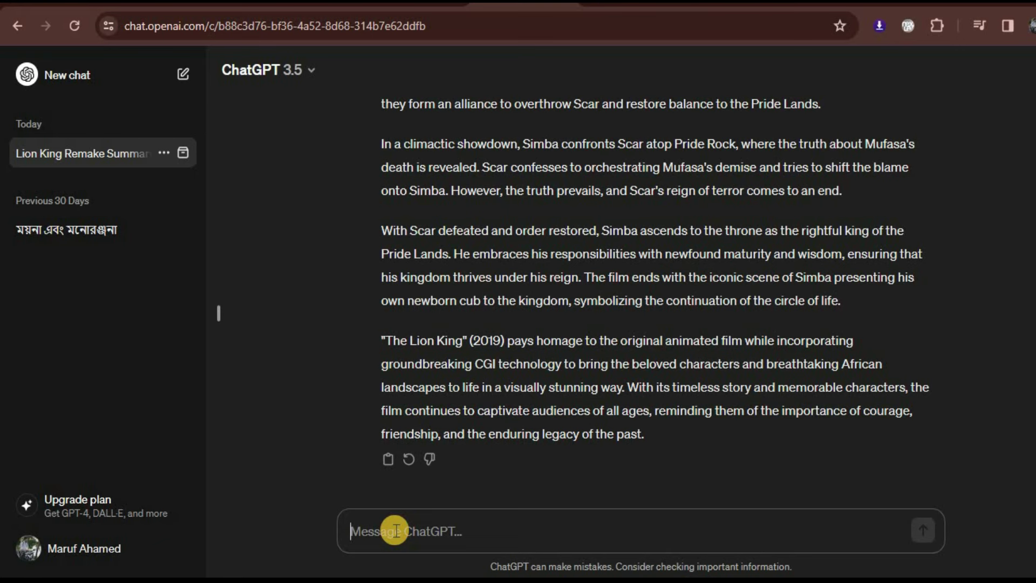
text(in bengali)
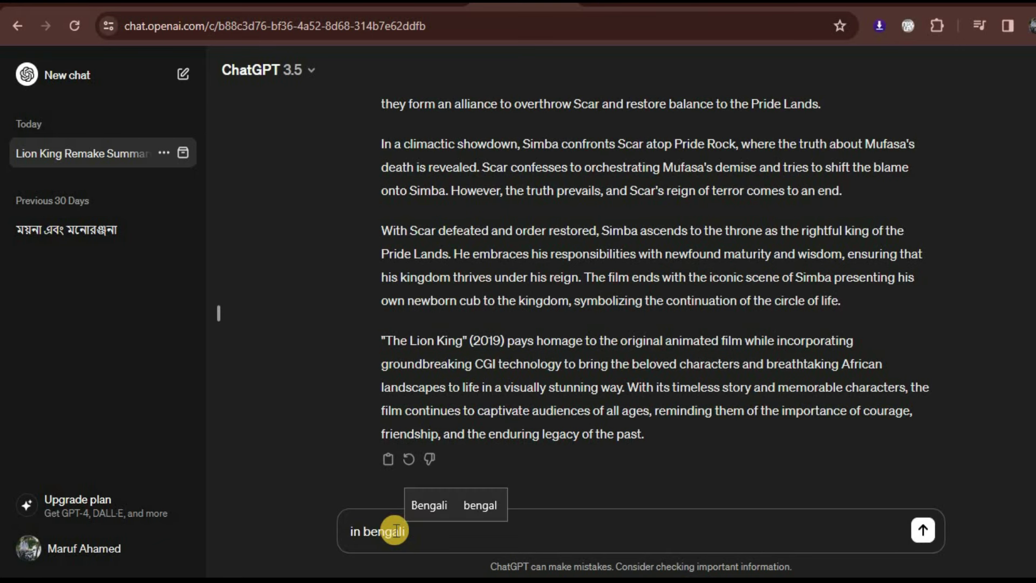
key(Return)
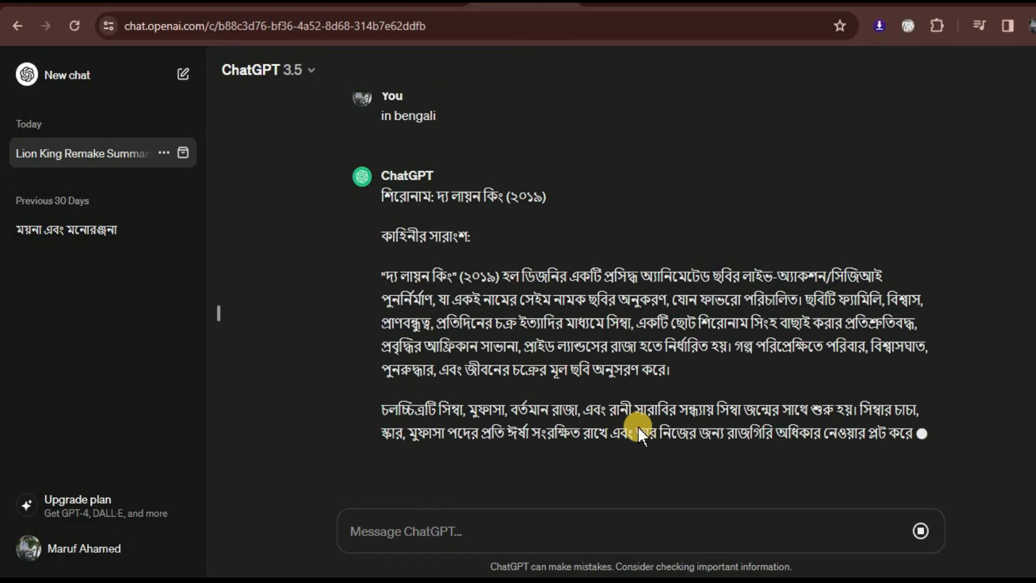
- Copy the English Lion King explanation into the English-to-Bangla translator on Google and review the translation
scroll(627, 426, up, 15)
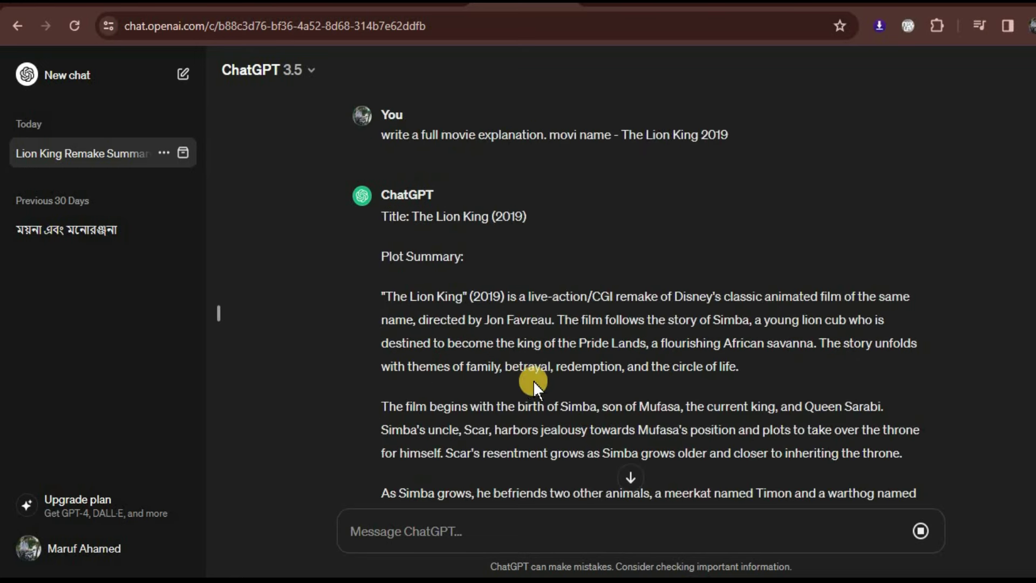
drag(379, 291, 798, 482)
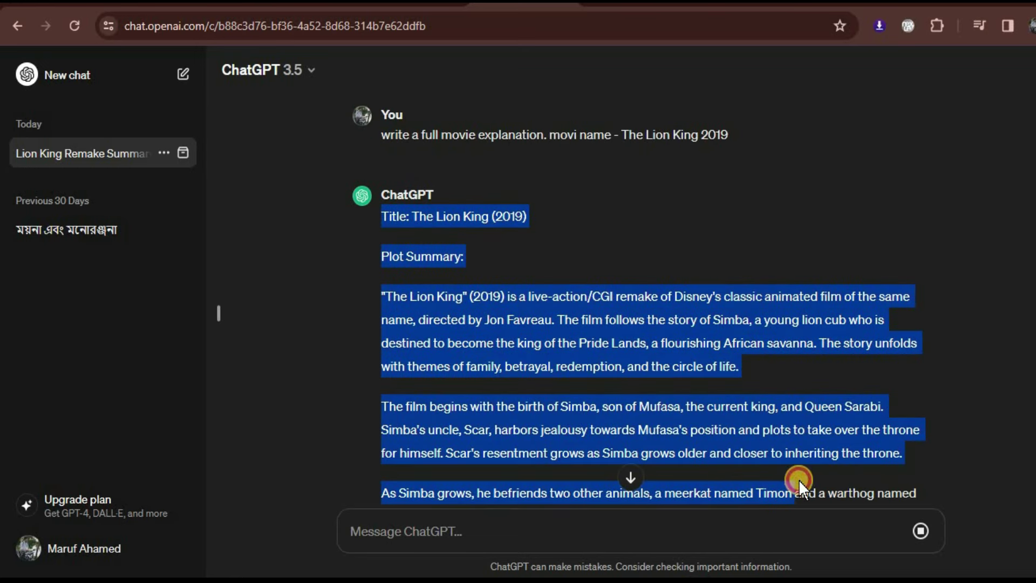
click(672, 5)
click(226, 268)
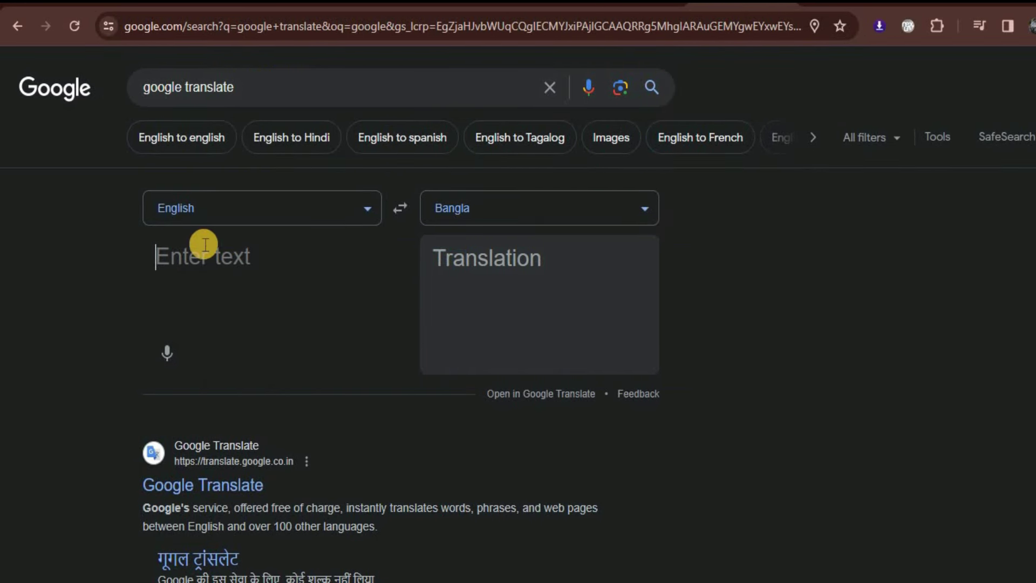
right_click(222, 263)
click(227, 418)
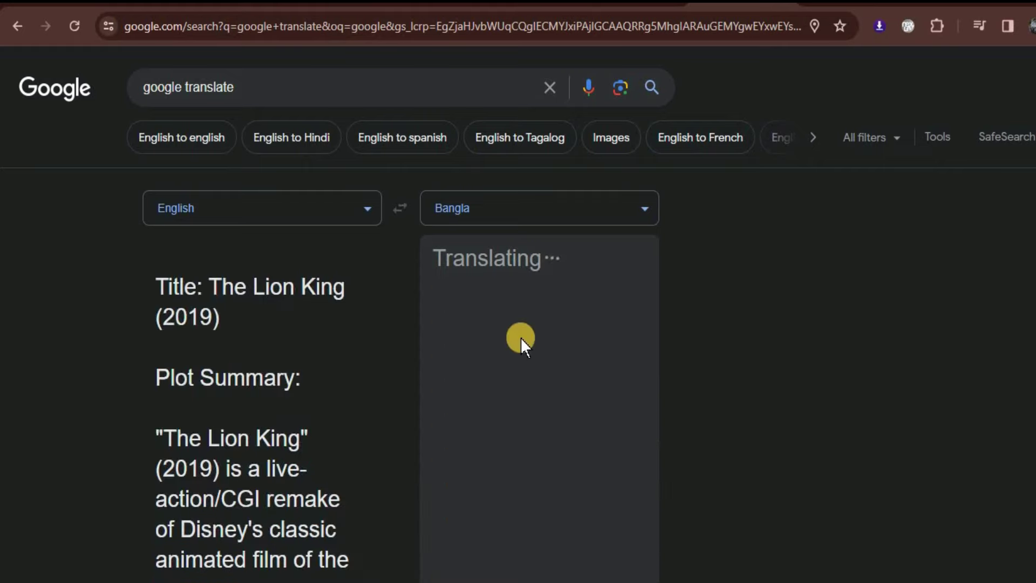
scroll(566, 383, down, 4)
scroll(469, 431, up, 4)
scroll(432, 424, down, 2)
scroll(534, 448, down, 3)
scroll(536, 423, up, 5)
- Switch to IMDb, search for "jawan" and open the page of the 2023 film Jawan
key(ctrl+Tab)
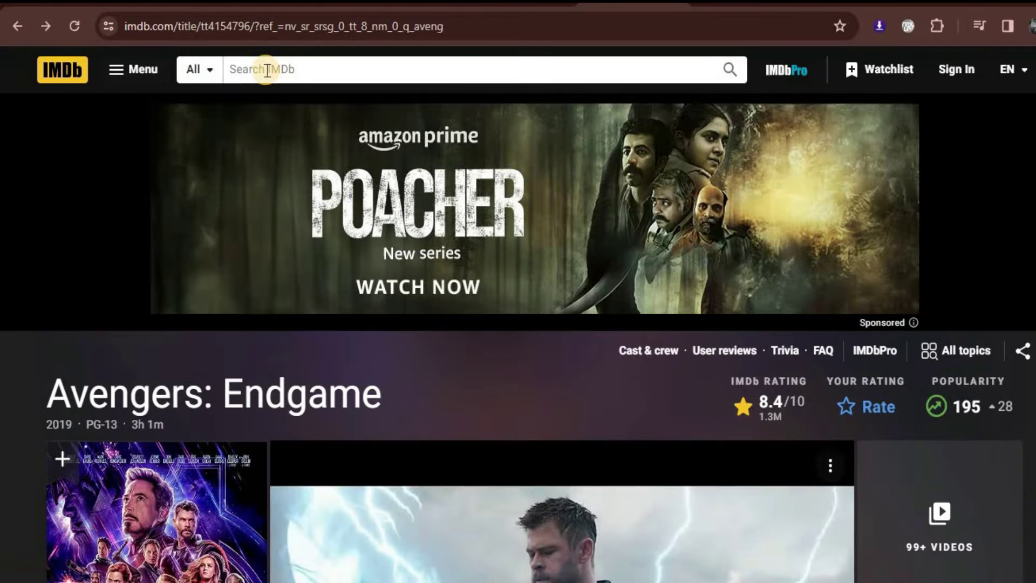
click(267, 70)
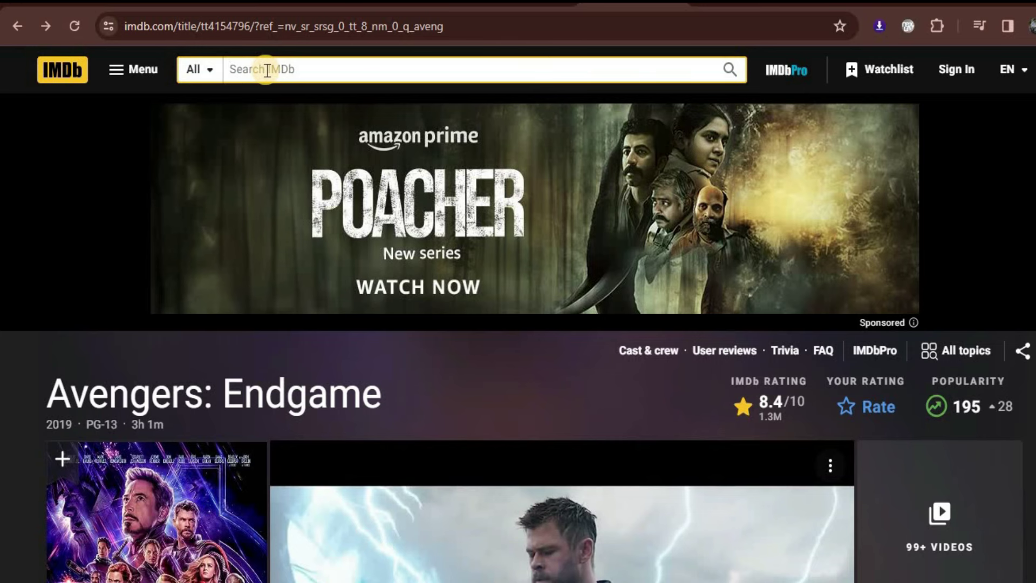
text(jawan)
click(254, 105)
- Open Jawan's plot synopsis and copy its first paragraph, from "Azad (Shah Rukh Khan) is the jailer" to "agrees to fund the deal"
scroll(286, 316, down, 4)
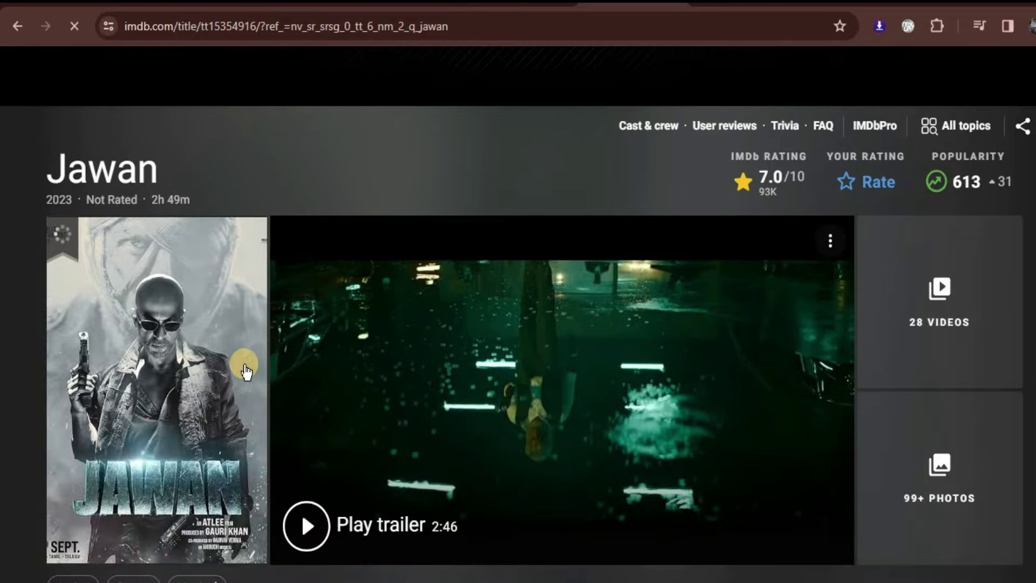
scroll(245, 371, down, 4)
scroll(227, 285, down, 4)
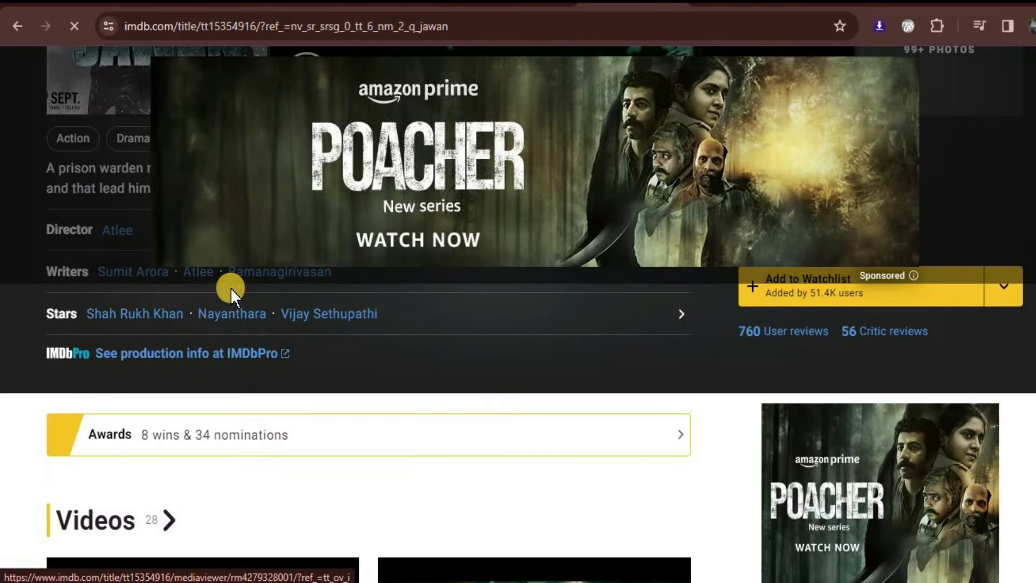
scroll(599, 398, down, 10)
scroll(626, 410, down, 12)
scroll(569, 423, up, 2)
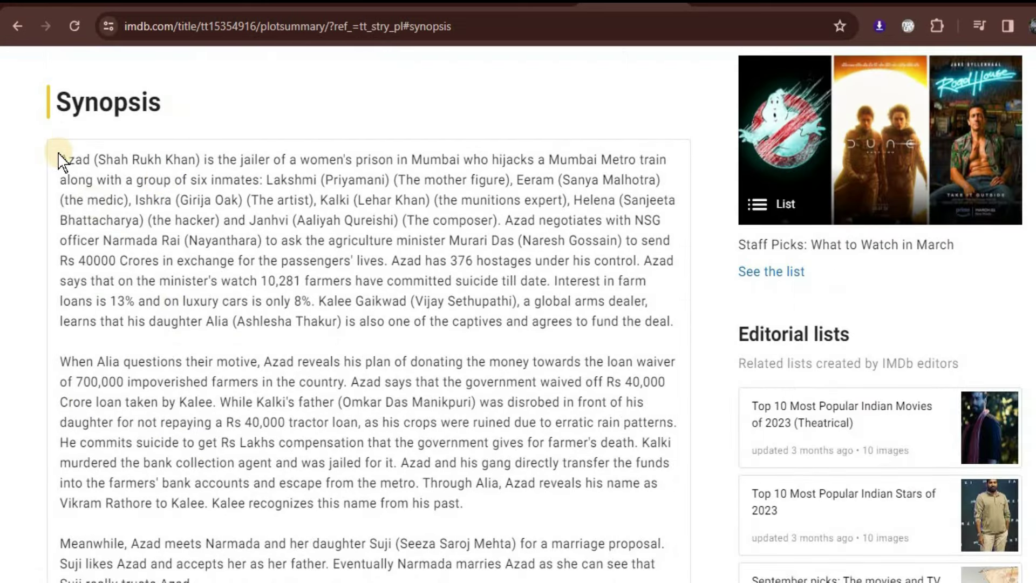
drag(60, 160, 663, 322)
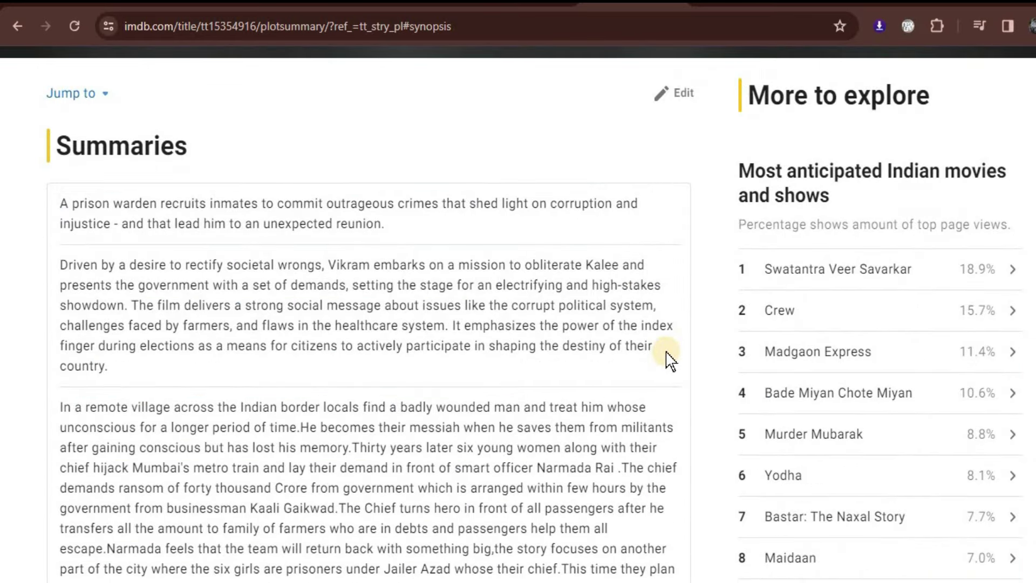
scroll(490, 360, up, 4)
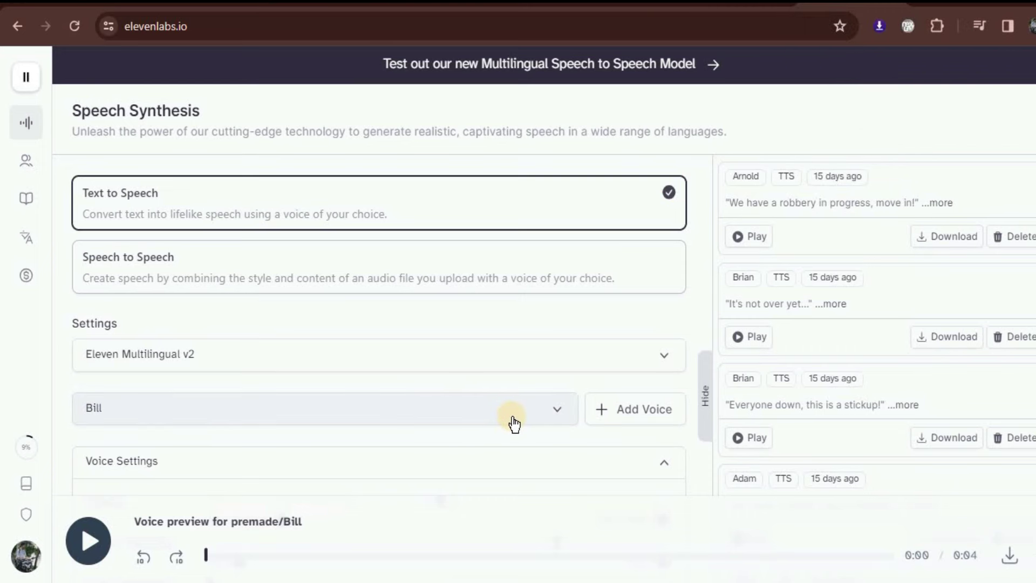
- Switch to ElevenLabs Speech Synthesis and replace the existing speech text with the copied first paragraph of Jawan's synopsis
scroll(372, 416, down, 4)
scroll(358, 424, up, 4)
scroll(324, 432, down, 8)
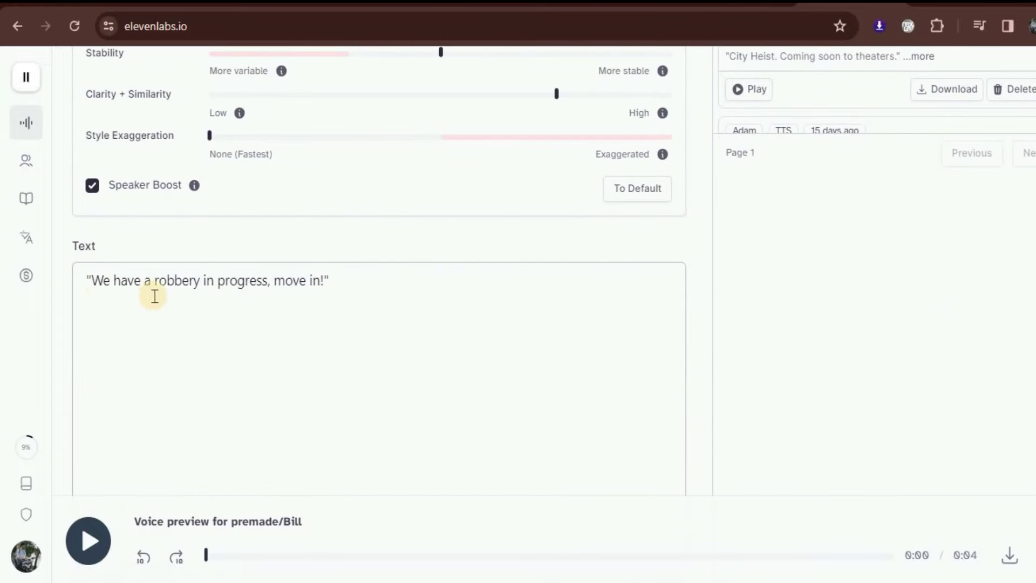
click(143, 297)
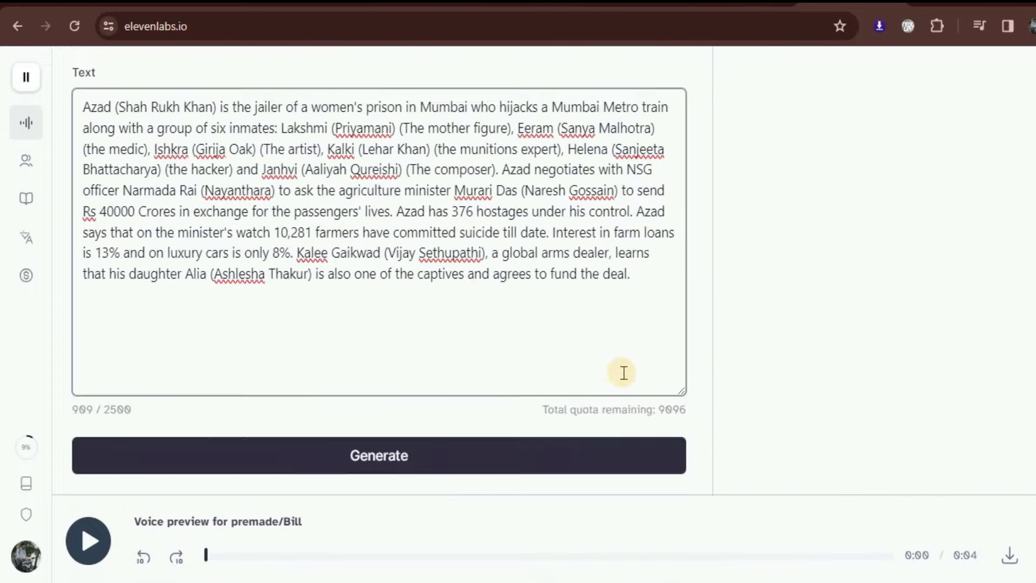
- Open the voice list, play the sample of the Bill voice and keep Bill selected
scroll(619, 370, up, 8)
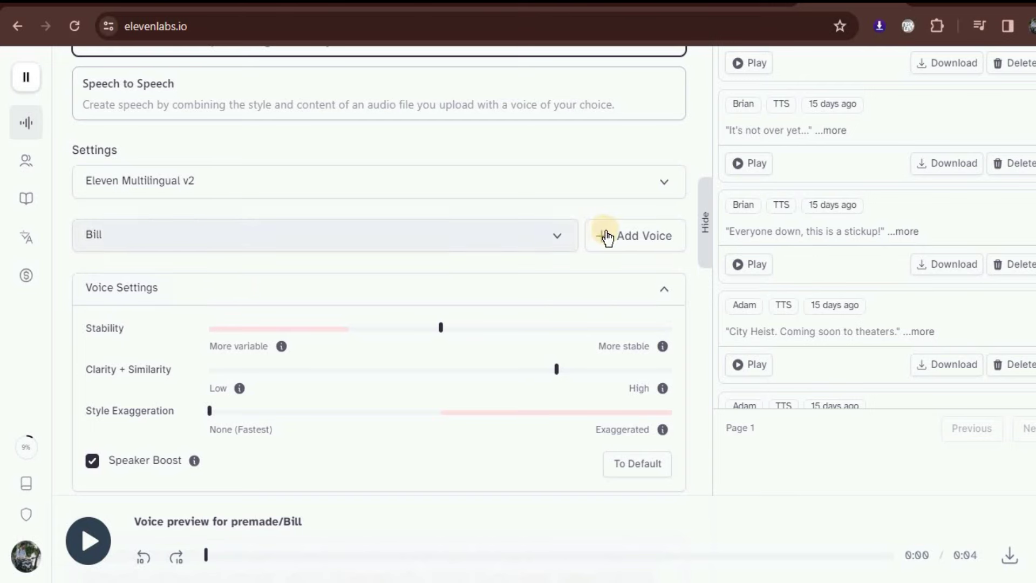
click(539, 234)
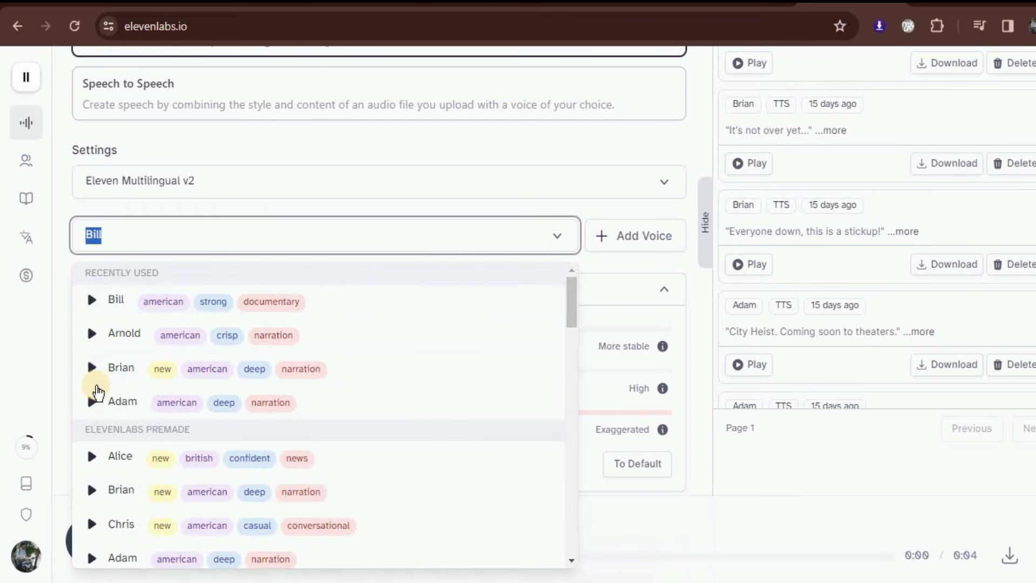
click(92, 300)
click(590, 211)
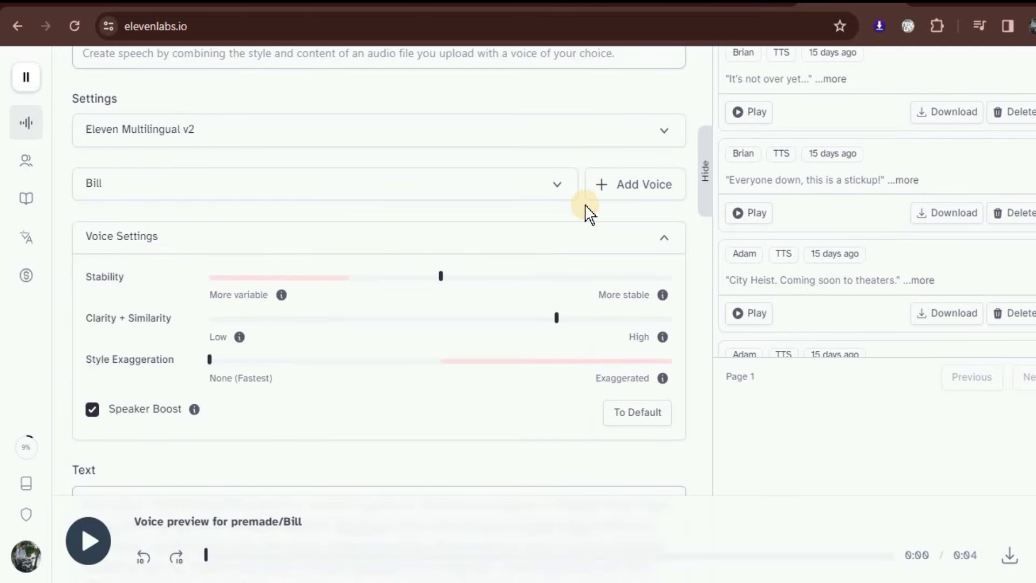
- Generate the Jawan synopsis speech with Eleven Multilingual v2 and the Bill voice, and download the audio file
scroll(192, 261, down, 4)
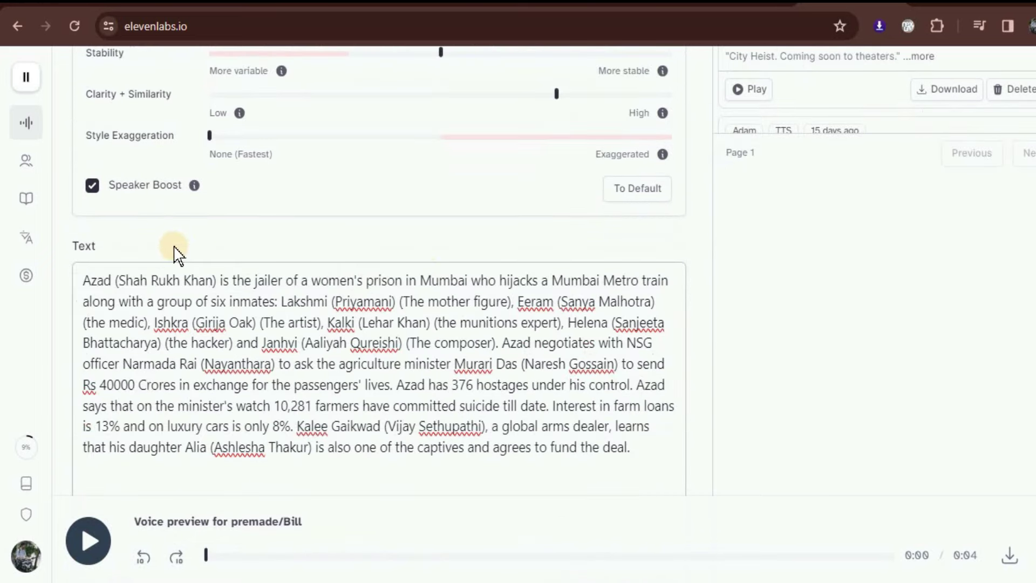
scroll(317, 210, up, 4)
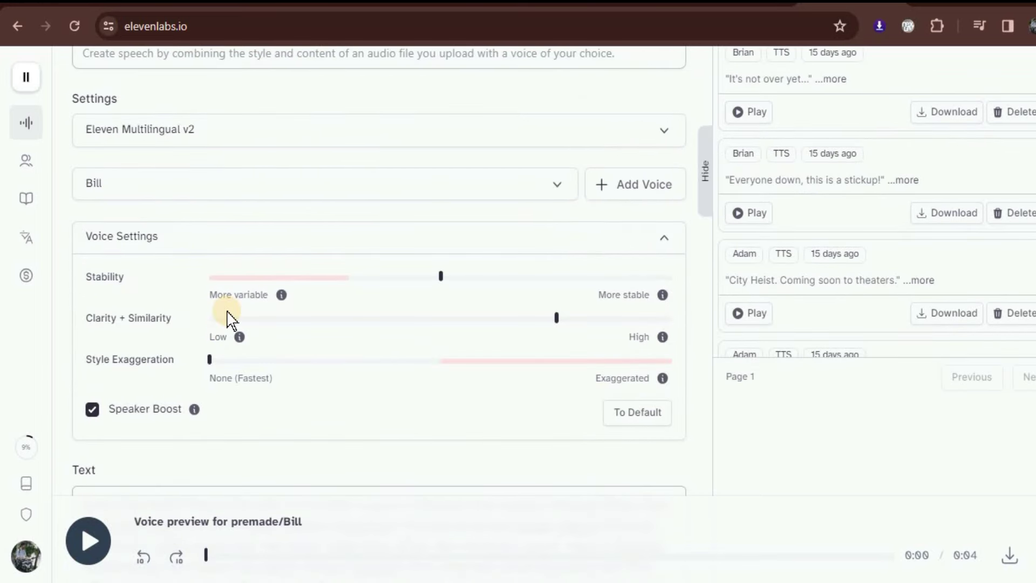
scroll(334, 361, up, 4)
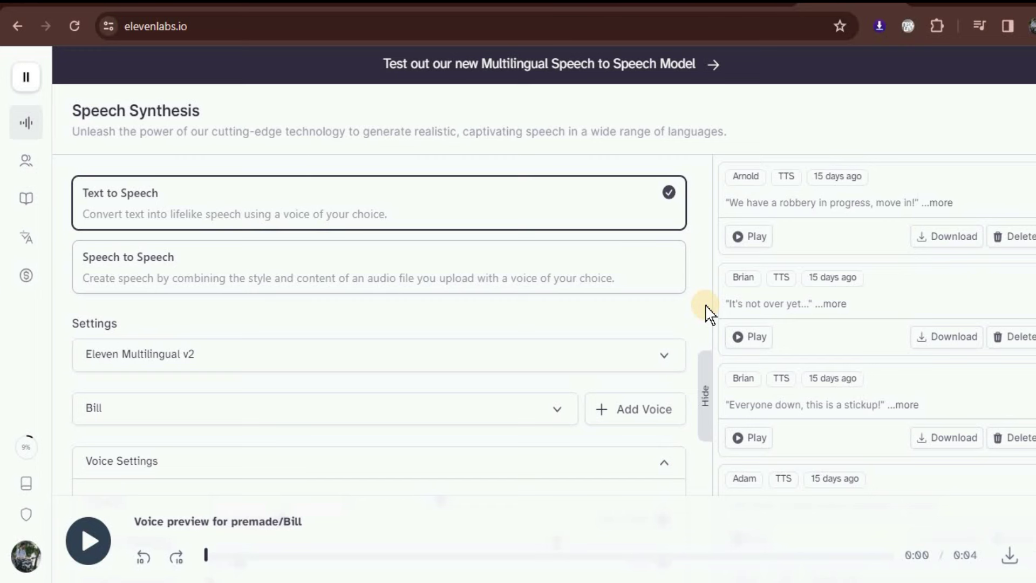
scroll(706, 313, down, 4)
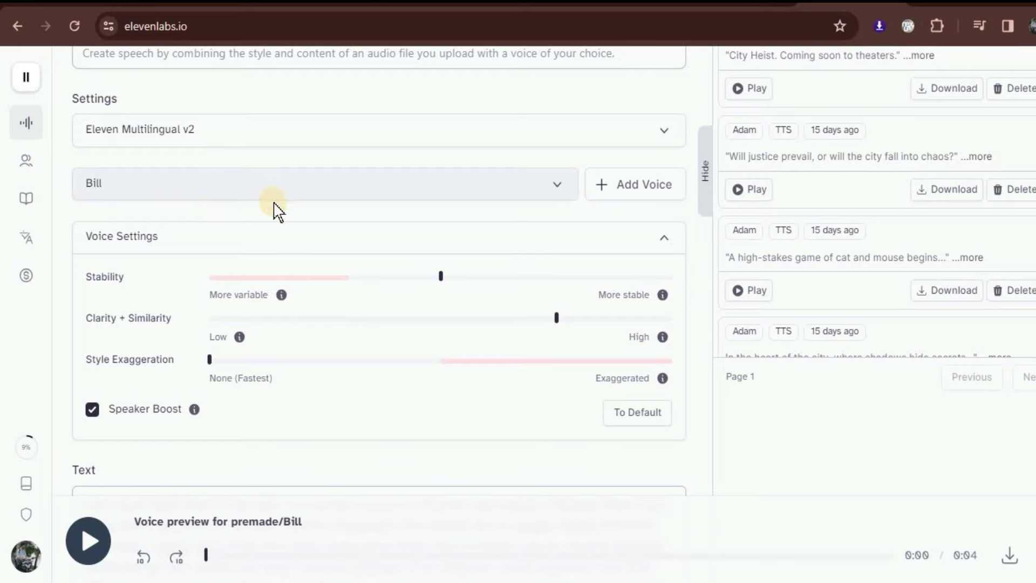
scroll(469, 462, down, 6)
scroll(381, 440, down, 1)
click(351, 455)
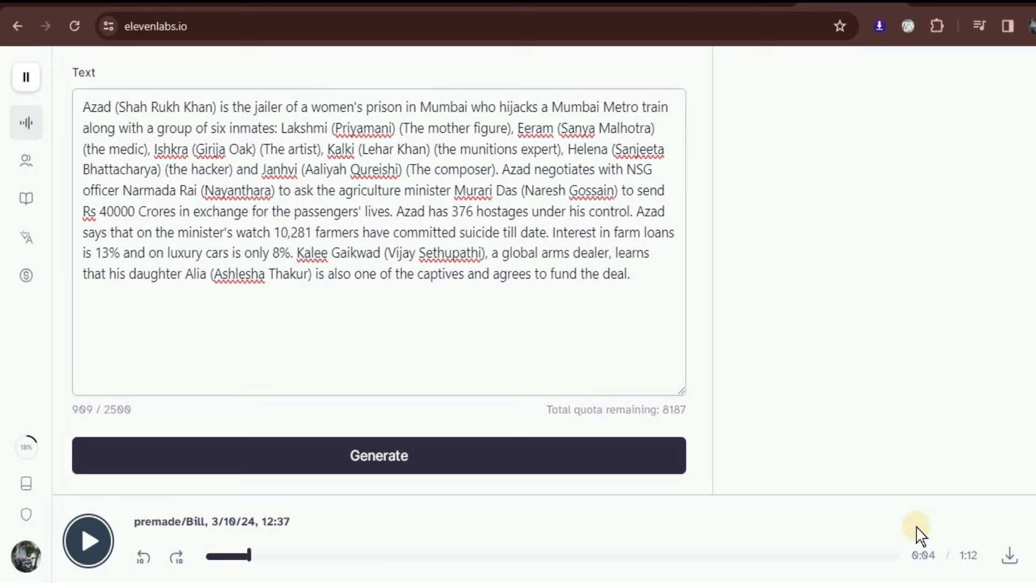
click(1022, 562)
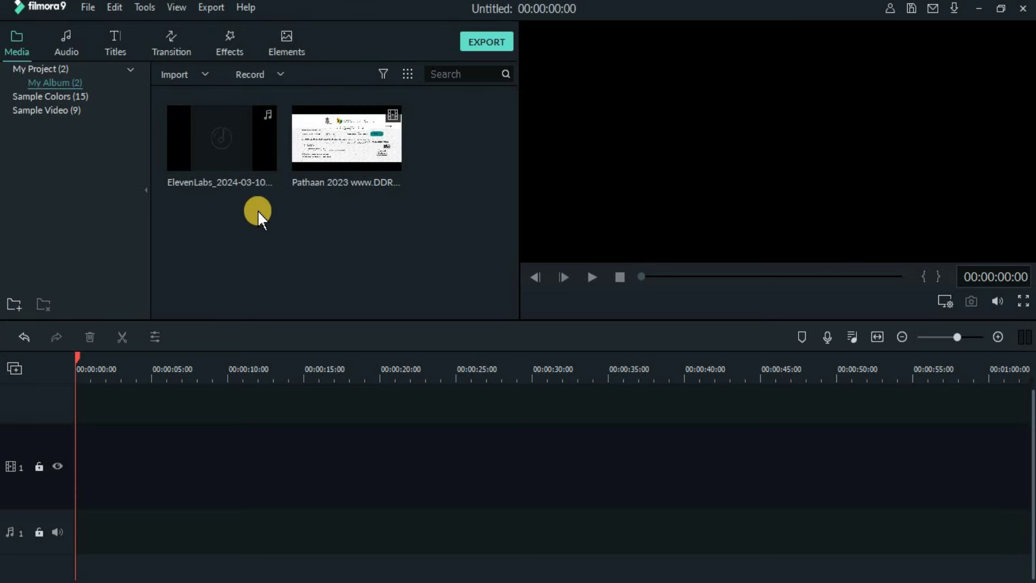
- In Filmora, place the ElevenLabs voiceover on the audio track and the Pathaan 2023 movie on the video track, both from the start
drag(250, 157, 81, 494)
drag(318, 147, 85, 464)
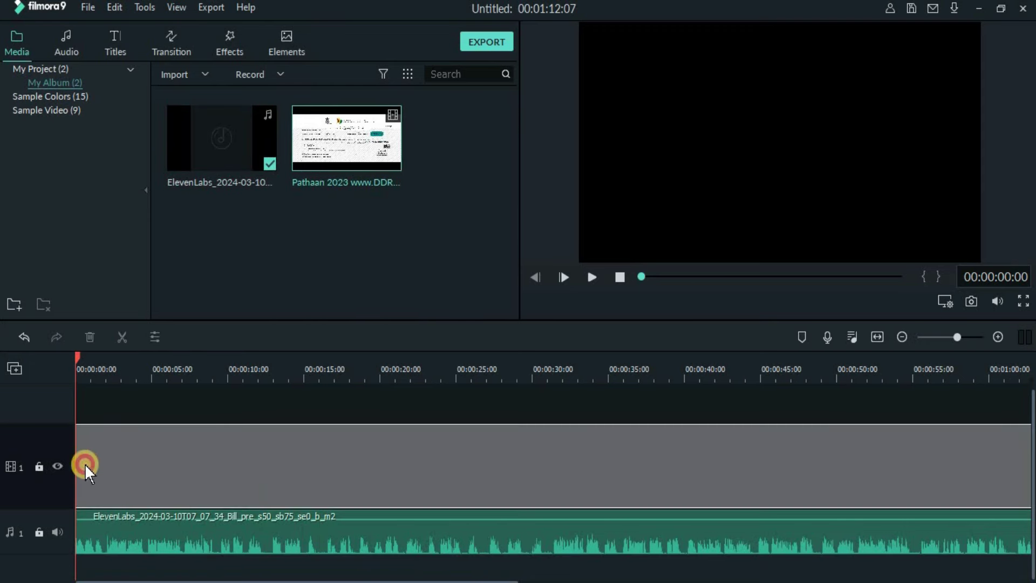
click(658, 315)
- Split the Pathaan movie clip at 00:00:51:07 and delete the opening part before the cut
click(675, 362)
click(816, 360)
click(856, 361)
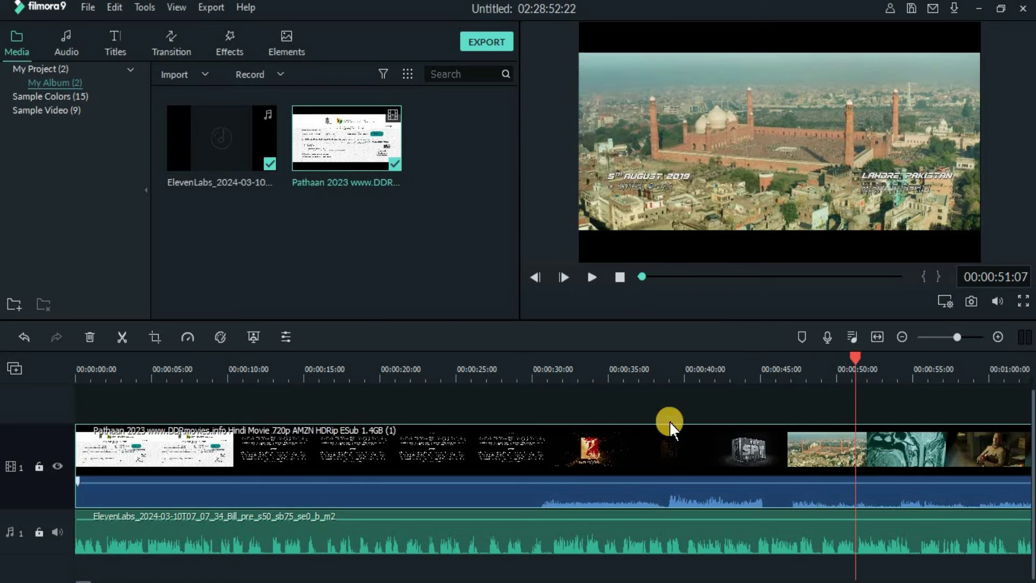
click(122, 337)
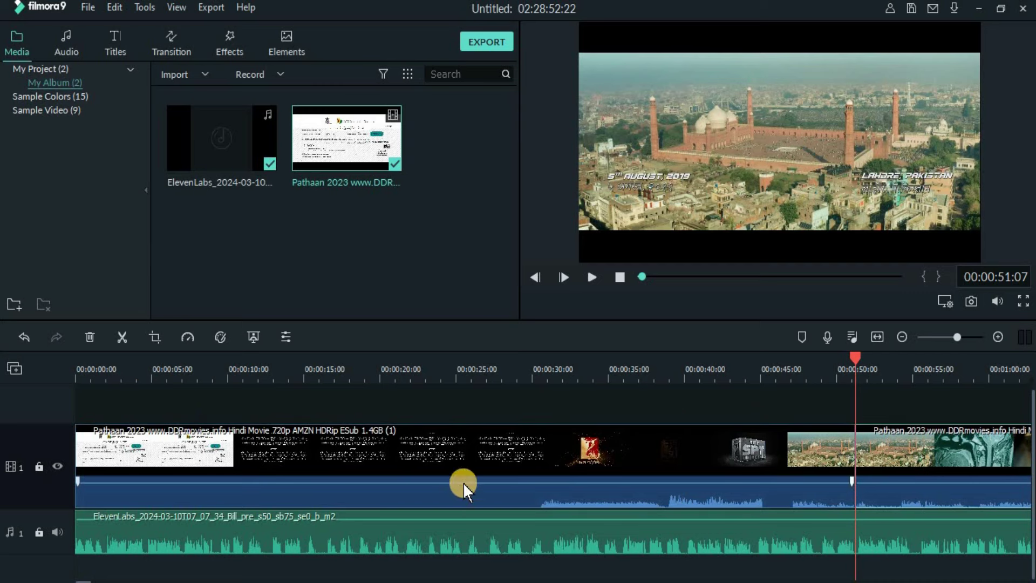
key(Delete)
- Move the remaining movie clip to the start of the video track and lower its own audio volume to silence
drag(926, 483, 84, 432)
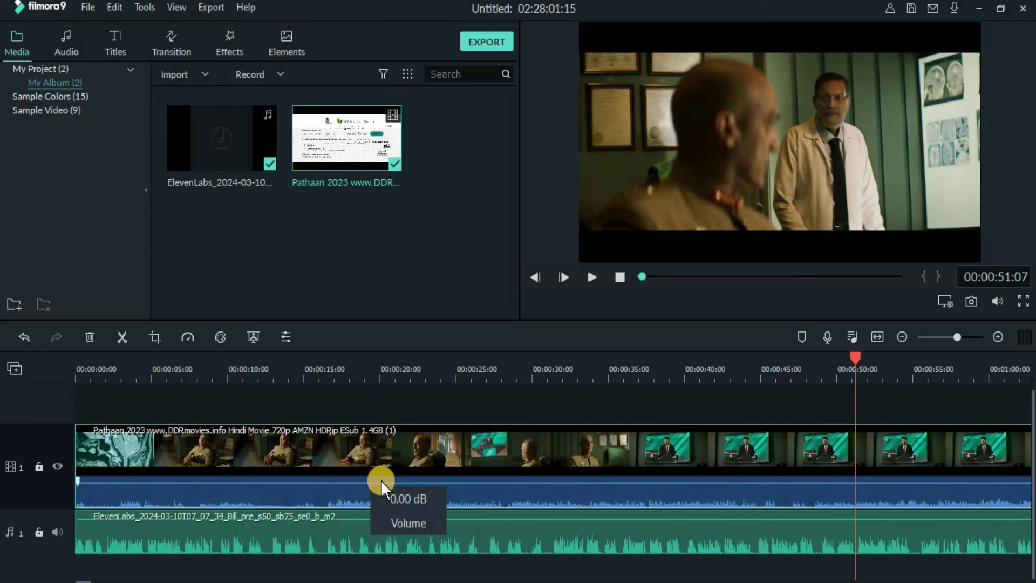
mouse_move(384, 483)
drag(384, 483, 384, 511)
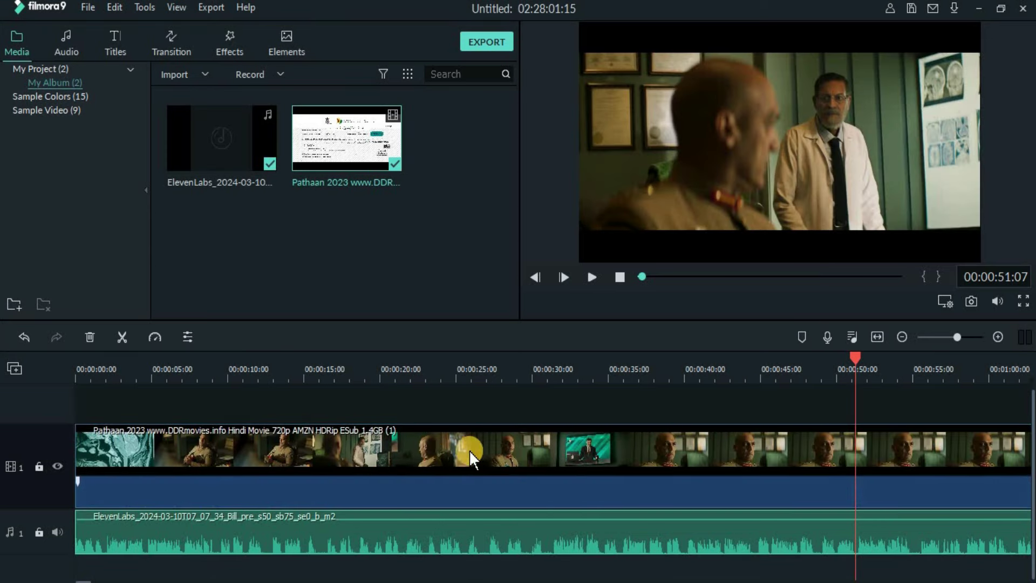
- Split the movie clip at 00:00:06:10, keeping the brain scan scene as the first short clip
click(95, 356)
drag(95, 354, 173, 370)
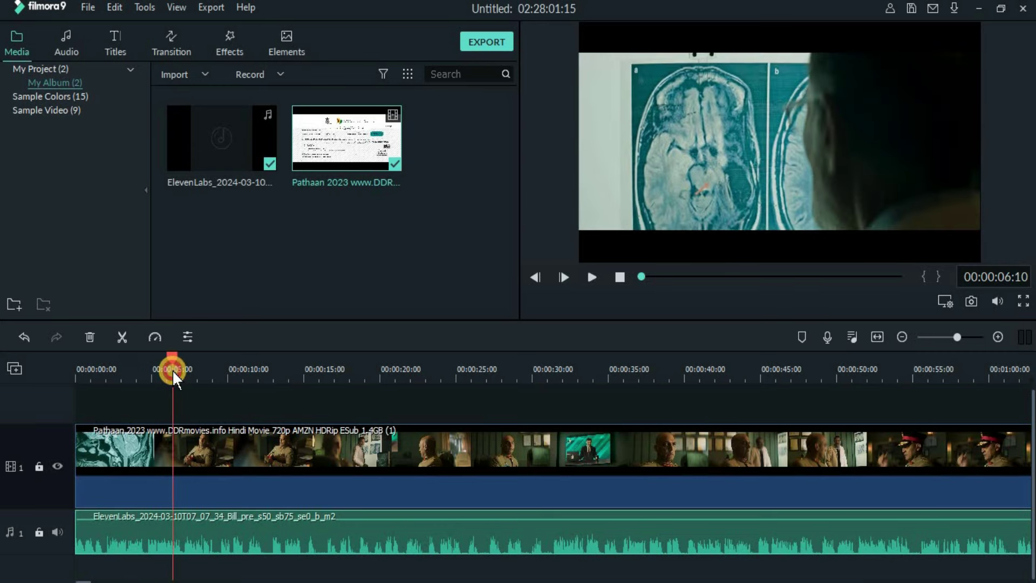
click(223, 472)
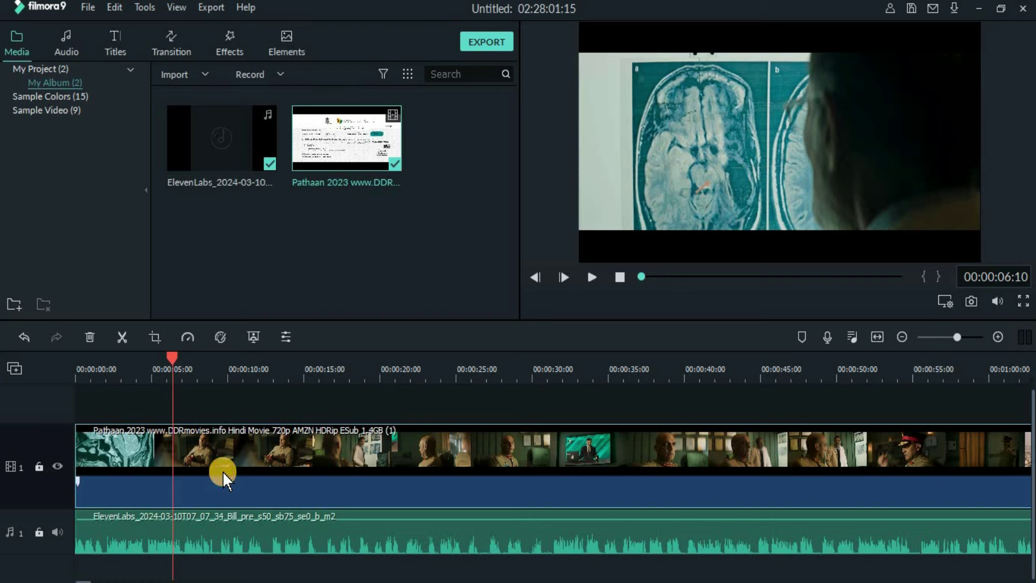
key(ctrl+b)
click(167, 369)
click(180, 371)
click(158, 458)
- Split the movie at 00:00:29:18 and delete the section between the first short clip and this cut
click(261, 369)
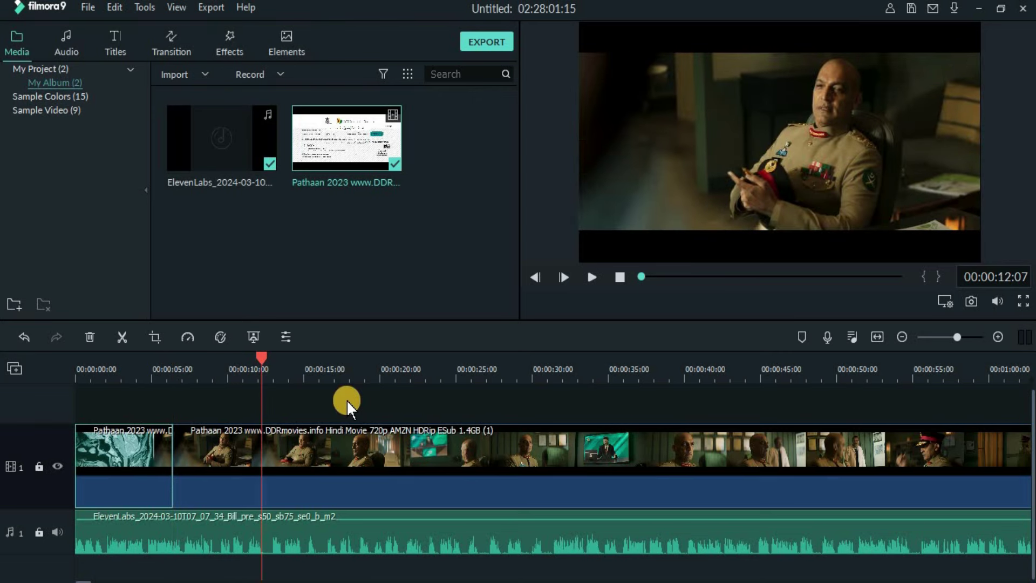
click(392, 369)
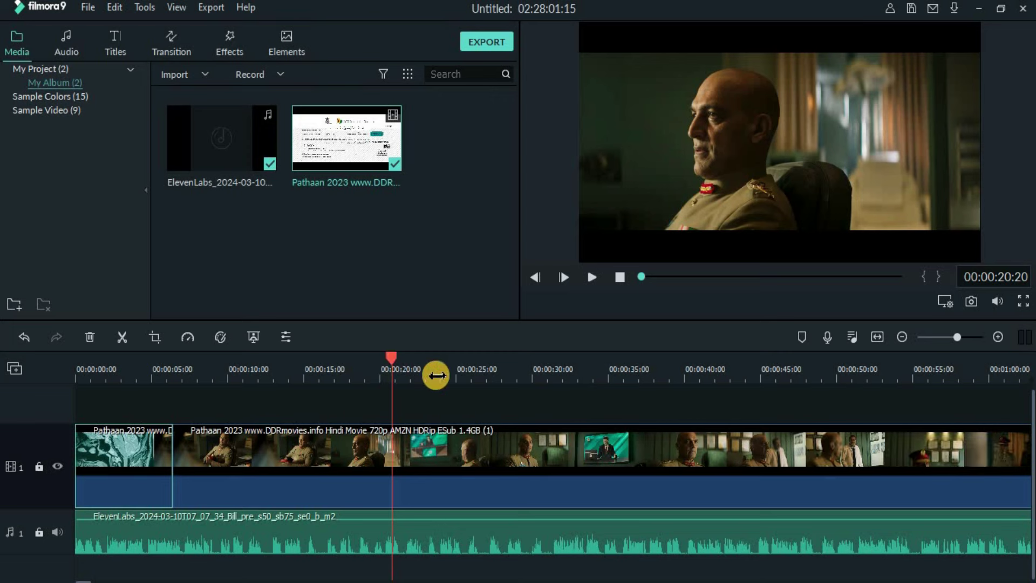
drag(440, 359, 528, 358)
key(ctrl+b)
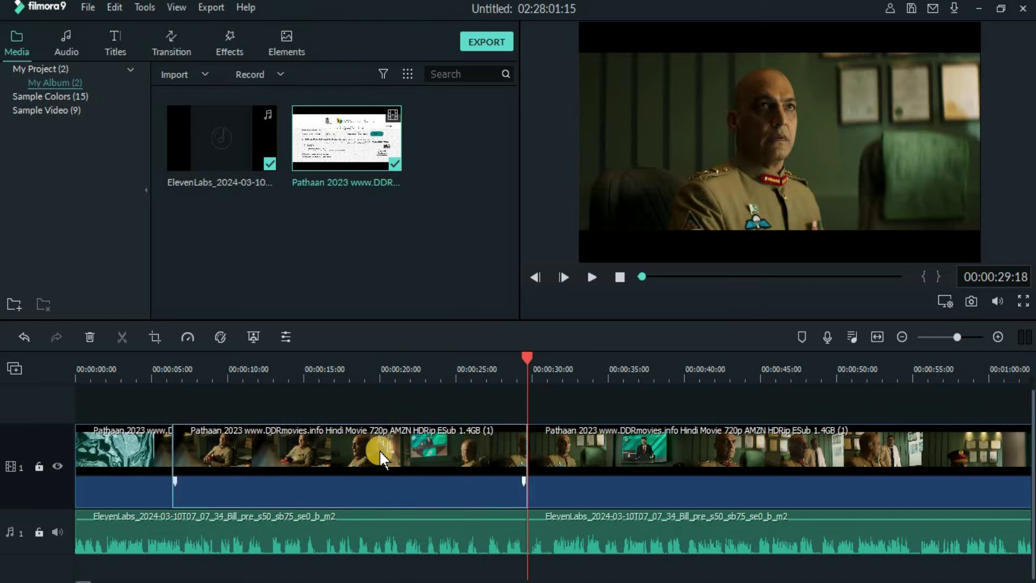
key(Delete)
- Cut a second short movie clip ending at about 11.5 seconds and delete the footage from there to 00:00:28:21
click(248, 356)
click(271, 470)
key(ctrl+b)
click(513, 356)
click(122, 337)
key(Delete)
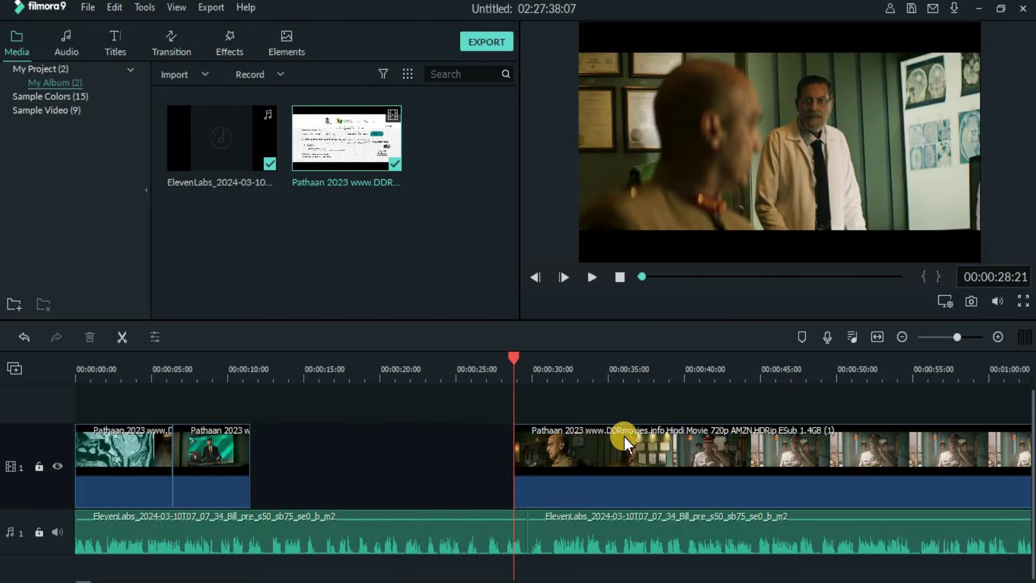
- Delete further unwanted sections of the movie footage so that a sequence of short scenes follows the first clips
click(375, 454)
key(Delete)
click(453, 463)
key(Delete)
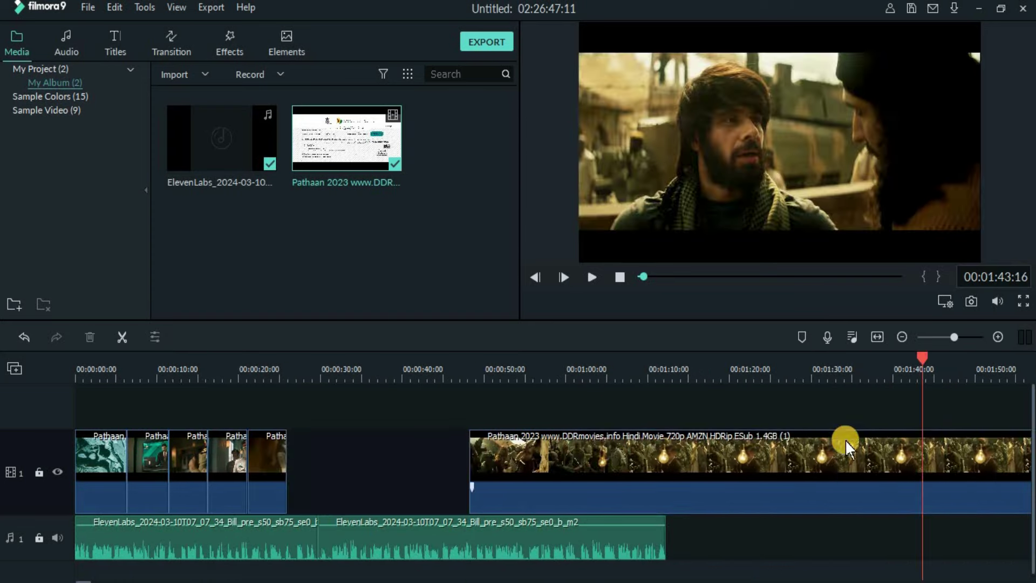
click(378, 458)
key(Delete)
drag(424, 476, 387, 376)
key(Delete)
- Cut the movie footage and the voiceover at 00:00:34:06 and delete everything after that point on both tracks
click(352, 355)
click(399, 452)
key(ctrl+b)
click(480, 553)
key(ctrl+b)
click(536, 542)
key(Delete)
click(535, 454)
key(Delete)
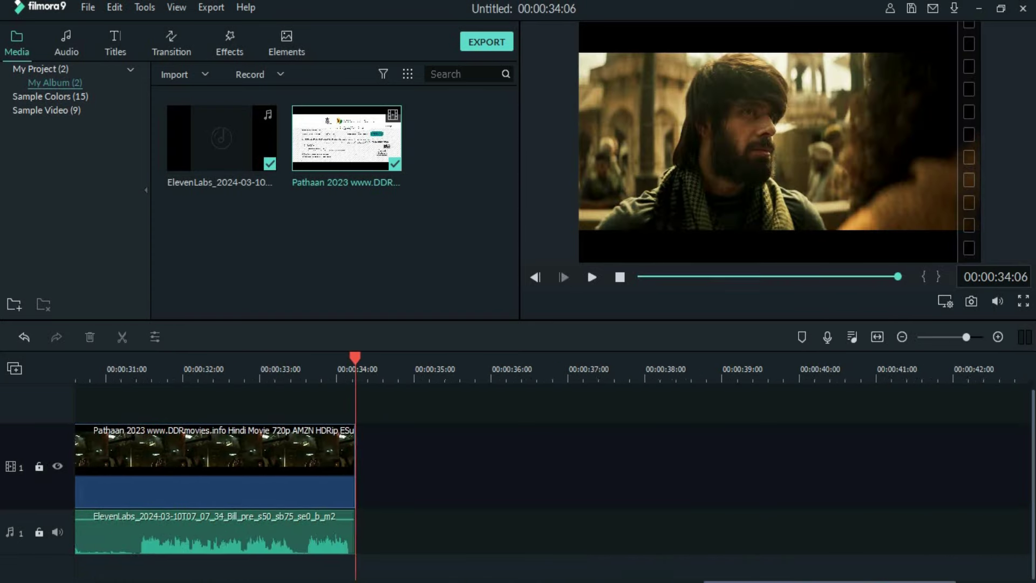
- Look over the assembled short clips and place the playhead near the first cut at 00:00:06:08
scroll(879, 573, up, 2)
click(733, 359)
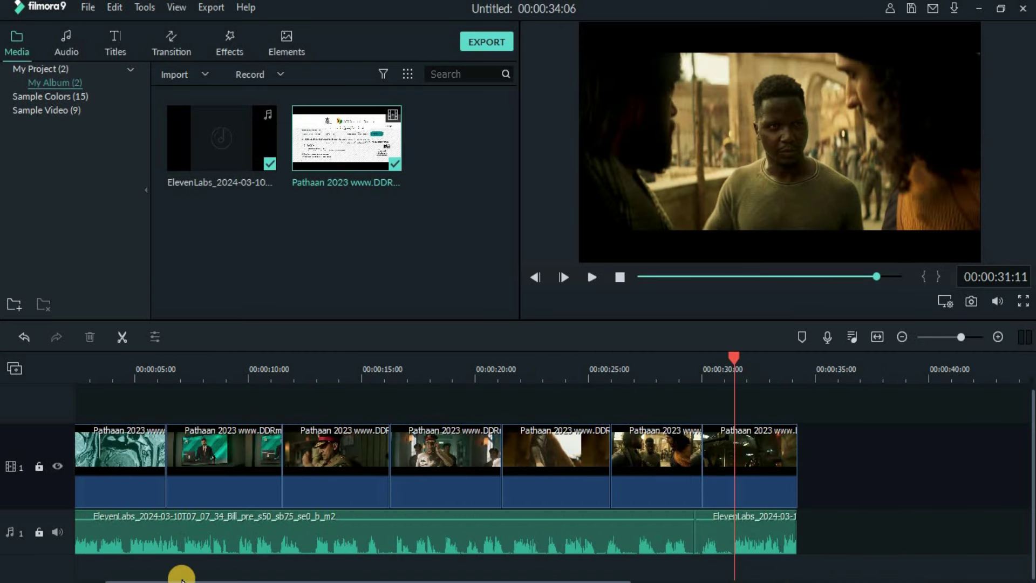
drag(143, 580, 108, 580)
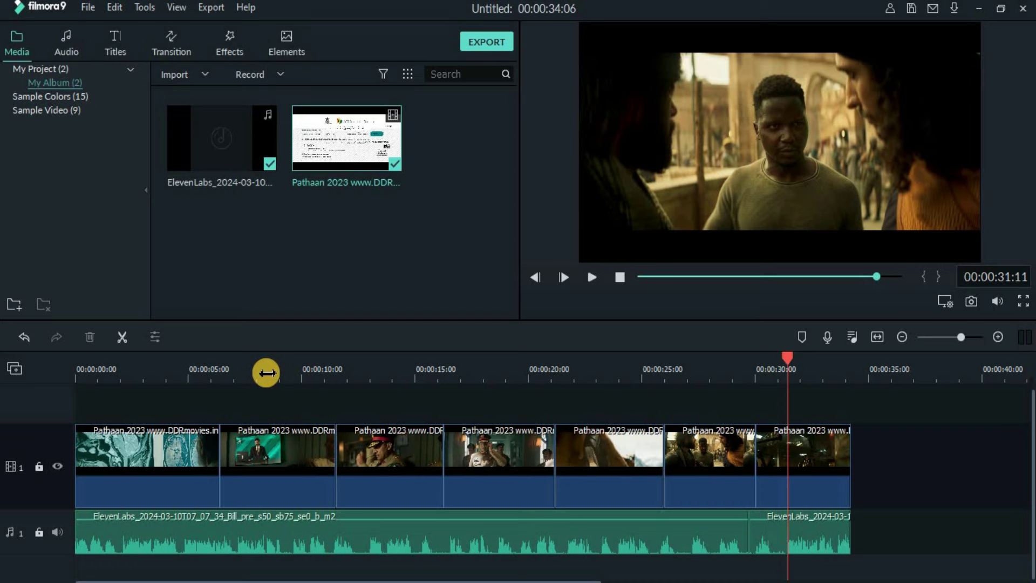
click(215, 368)
drag(215, 368, 218, 357)
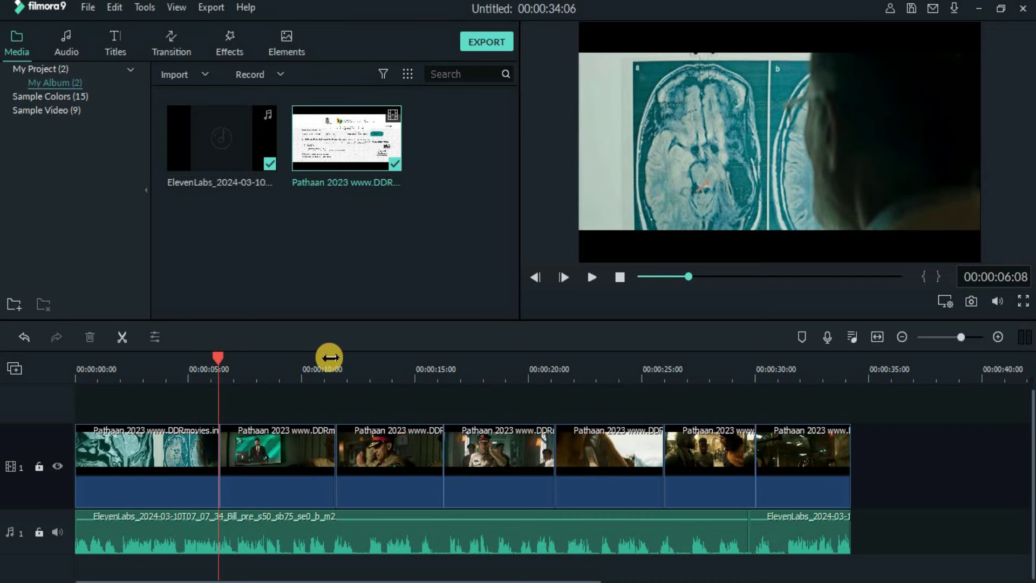
scroll(363, 393, up, 1)
- Add a Dissolve transition between the first and second movie clips
click(179, 43)
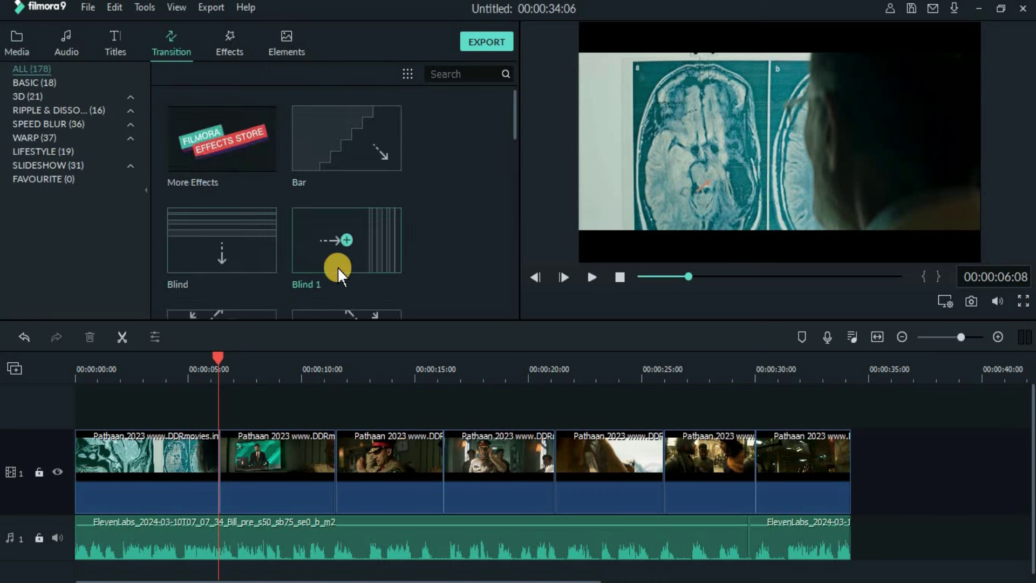
scroll(338, 266, down, 5)
scroll(324, 225, down, 2)
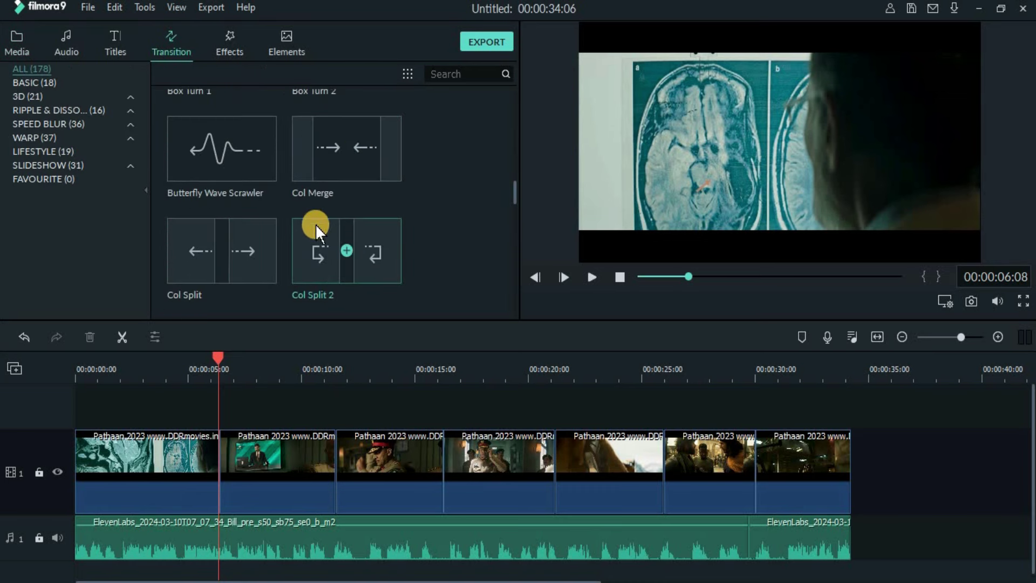
scroll(342, 222, down, 10)
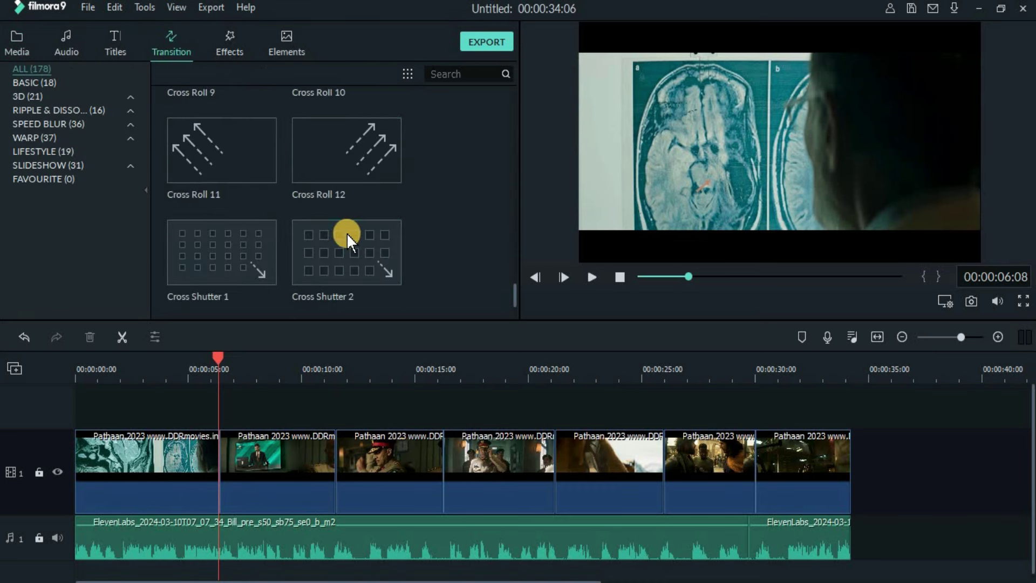
scroll(345, 232, up, 3)
scroll(344, 232, down, 3)
scroll(352, 232, down, 6)
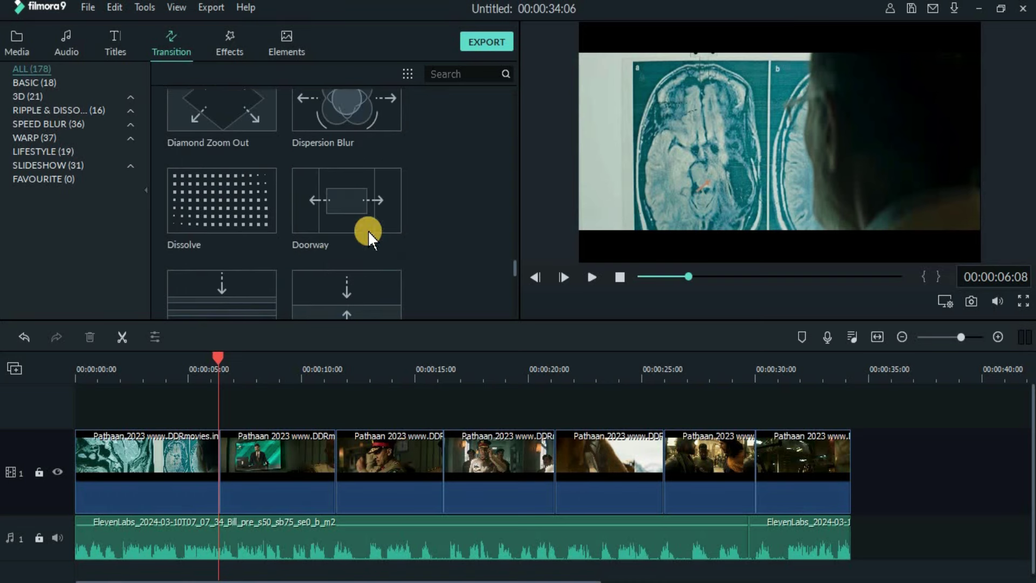
drag(251, 216, 196, 472)
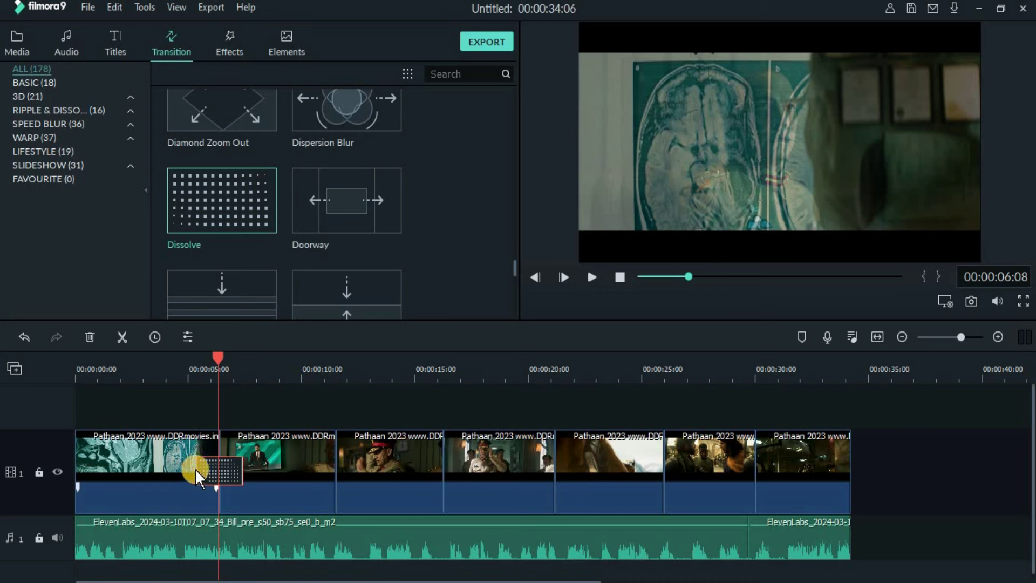
- Add Fisheye Roll 2 between clips three and four, Fisheye Roll 3 between clips two and three, and Fisheye Roll 1 between clips four and five
scroll(346, 215, down, 3)
drag(380, 157, 439, 494)
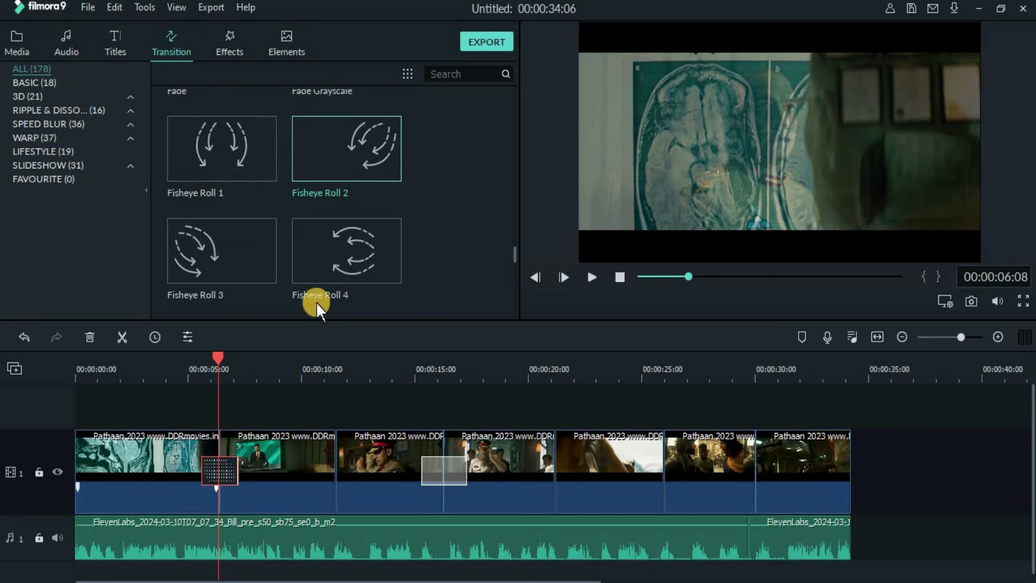
drag(264, 254, 331, 467)
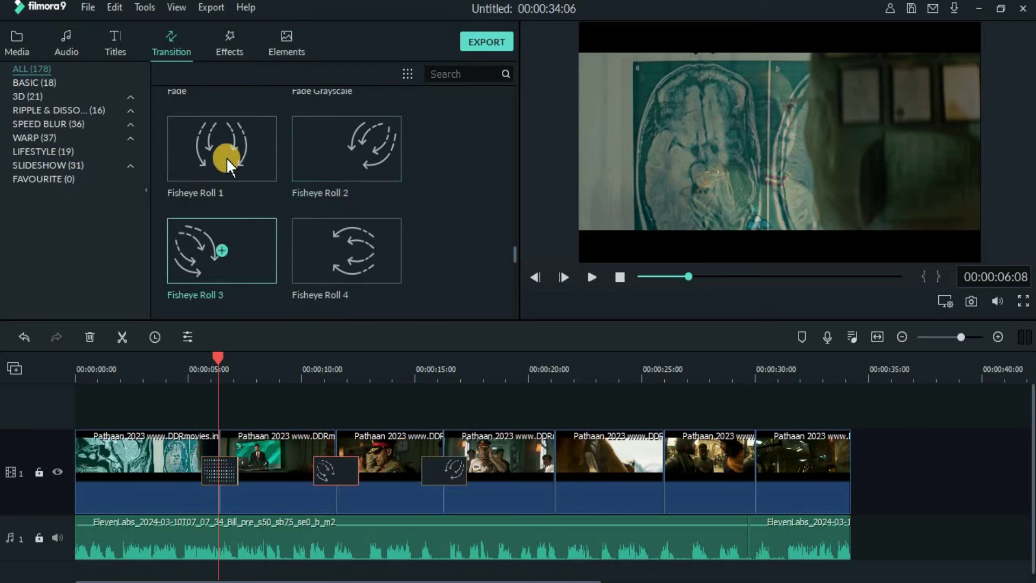
drag(250, 166, 578, 497)
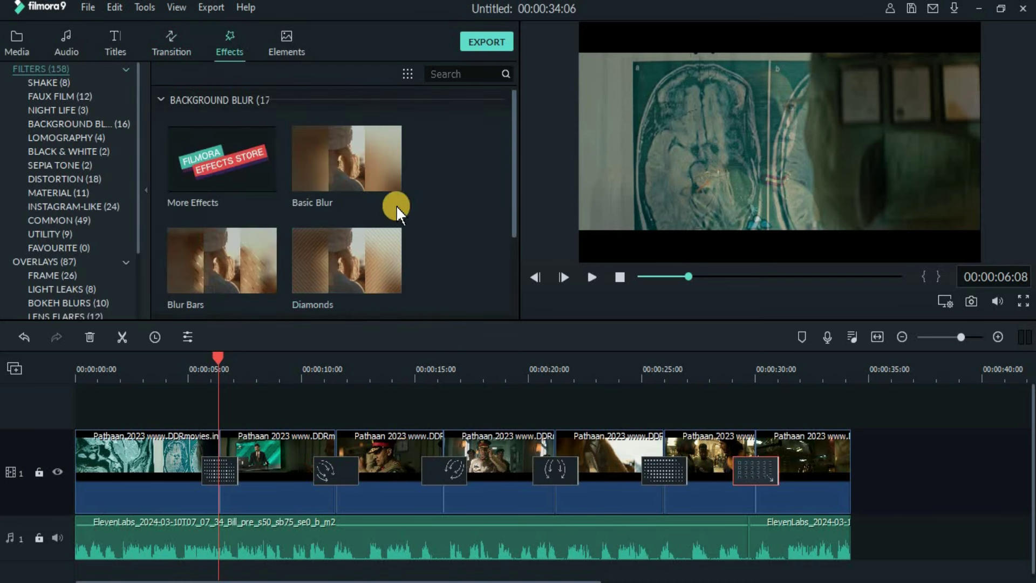
- Add the Sunshine filter on a new track above the movie clips, covering the whole video up to 00:00:34:06
scroll(396, 205, down, 6)
scroll(373, 228, down, 20)
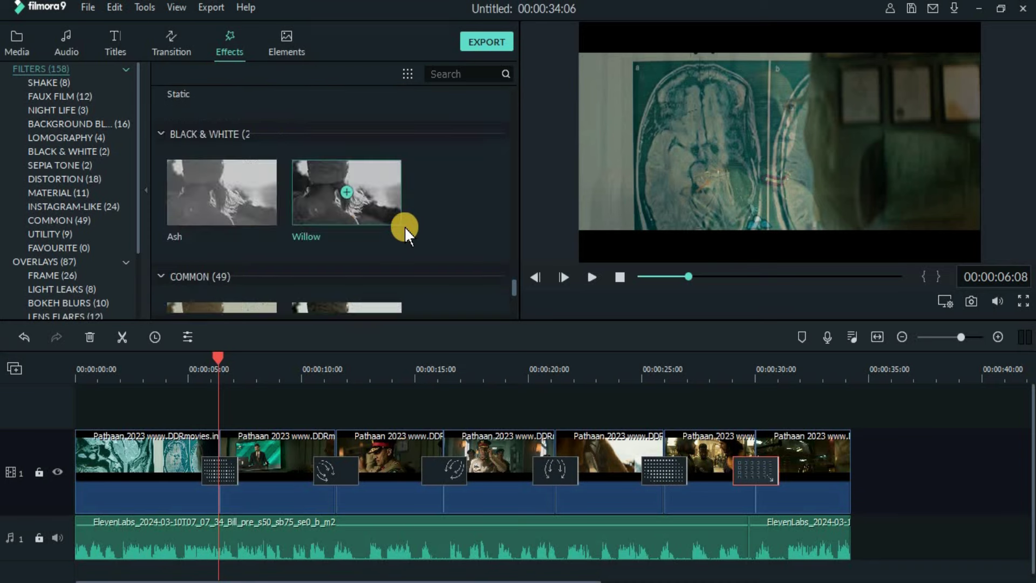
scroll(400, 260, up, 5)
scroll(419, 222, down, 8)
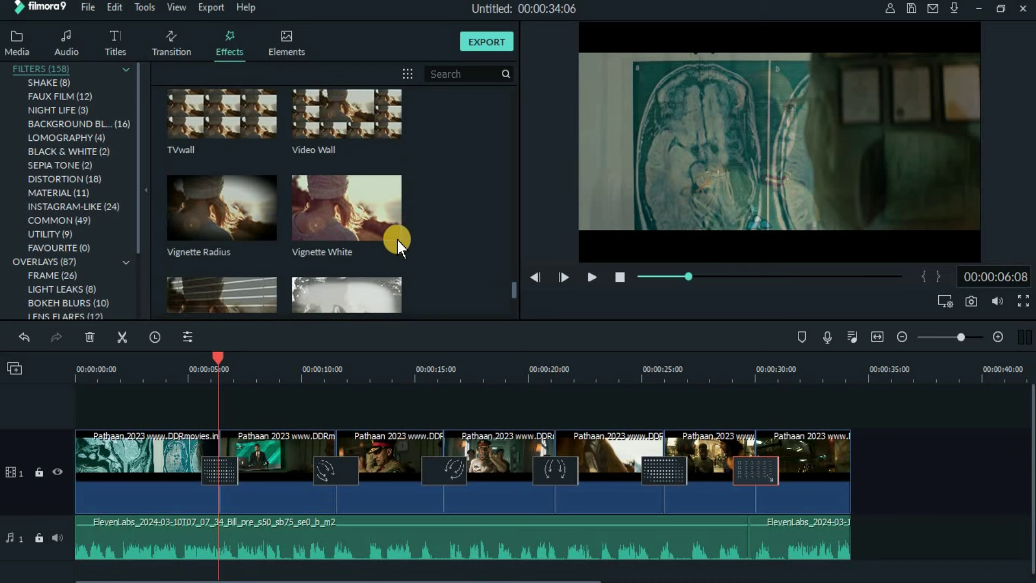
scroll(386, 212, up, 6)
scroll(397, 213, down, 6)
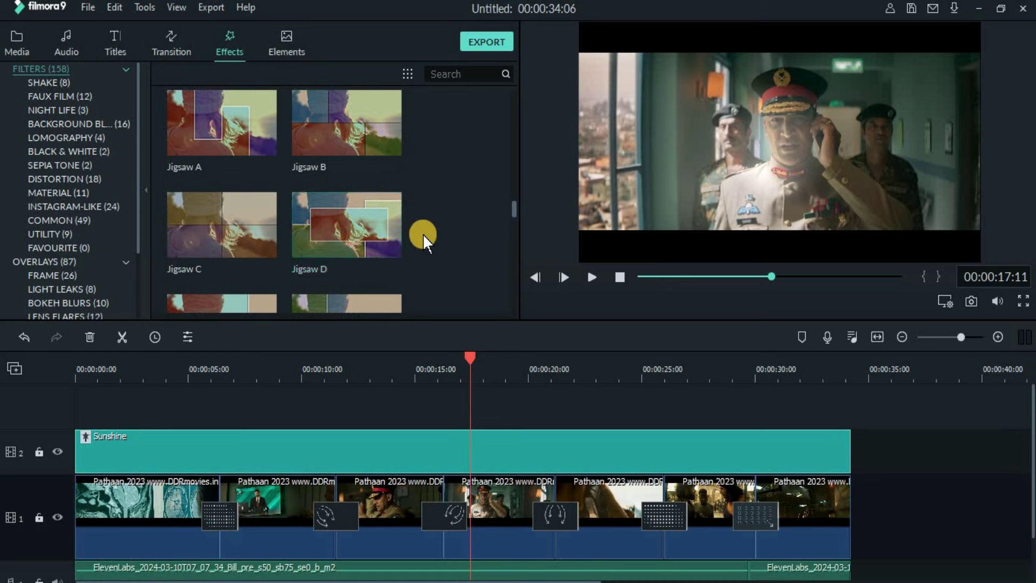
- Add the Baltan filter on a track above Sunshine and extend it to the end of the video
scroll(422, 234, up, 3)
scroll(422, 232, up, 8)
scroll(422, 234, down, 2)
scroll(423, 236, up, 3)
drag(365, 146, 75, 411)
drag(186, 449, 851, 455)
- Preview the filtered footage at 00:00:17:12 and look at the video settings of the fifth movie clip
drag(445, 366, 472, 367)
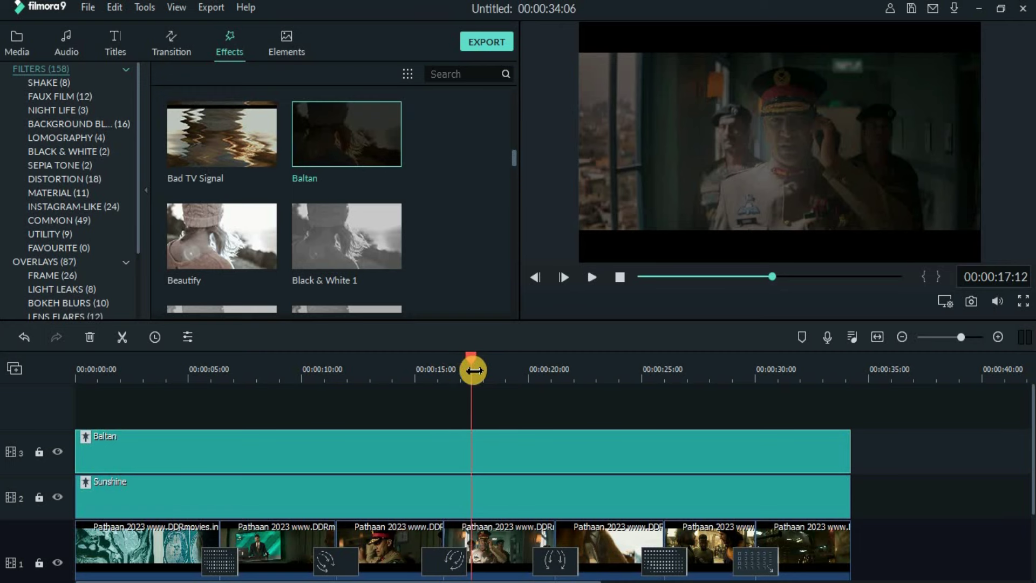
double_click(555, 534)
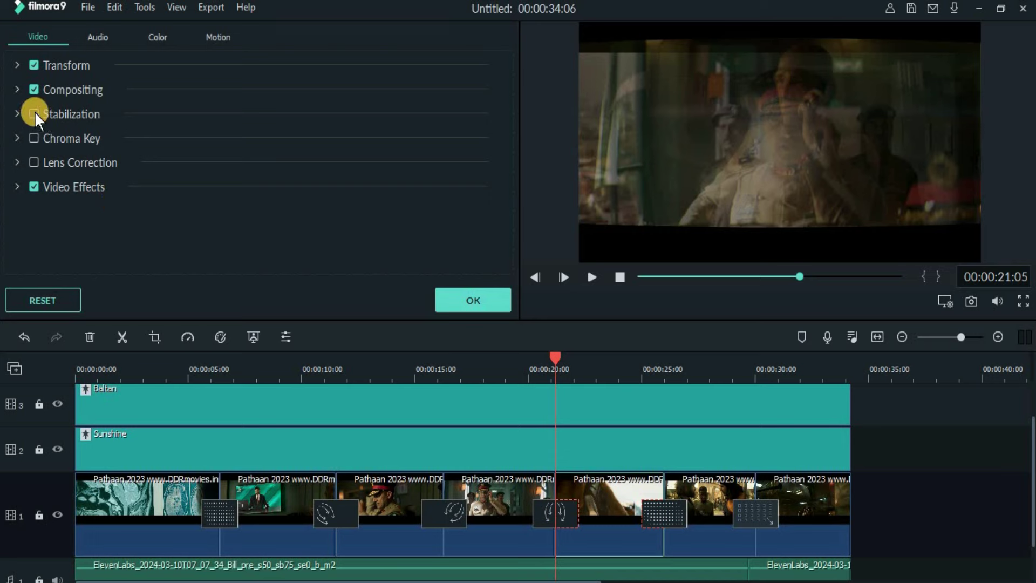
click(507, 505)
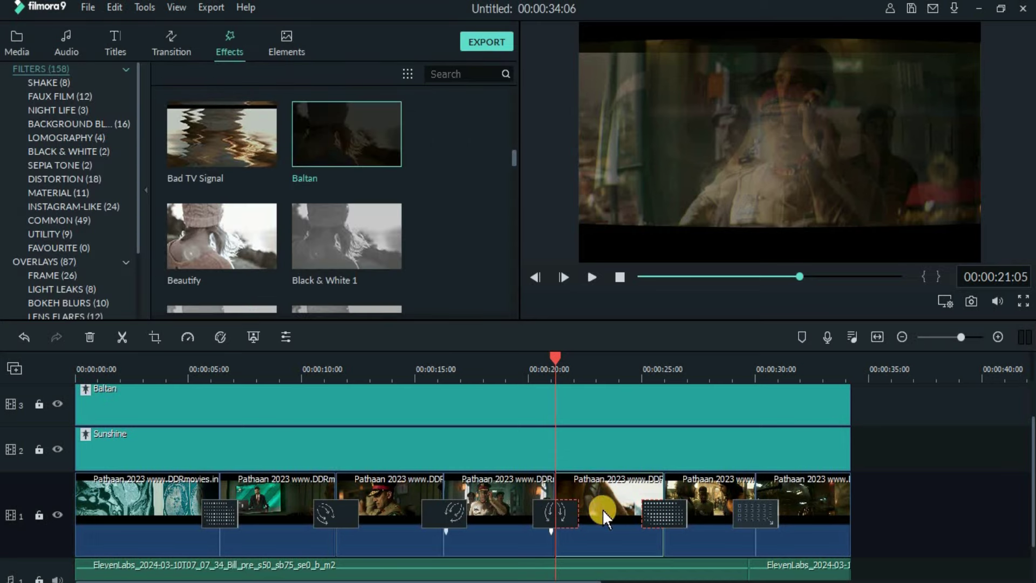
- Place the Fuzzy, VCR Distortion and Window Shades filters on track 4, starting at about 4, 15 and 28 seconds
scroll(581, 510, up, 1)
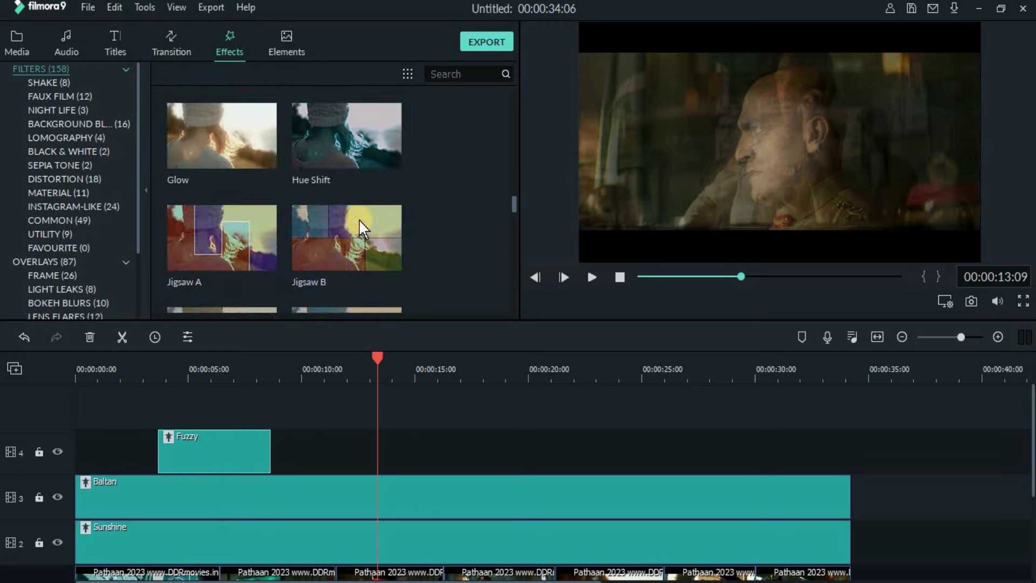
scroll(358, 219, down, 10)
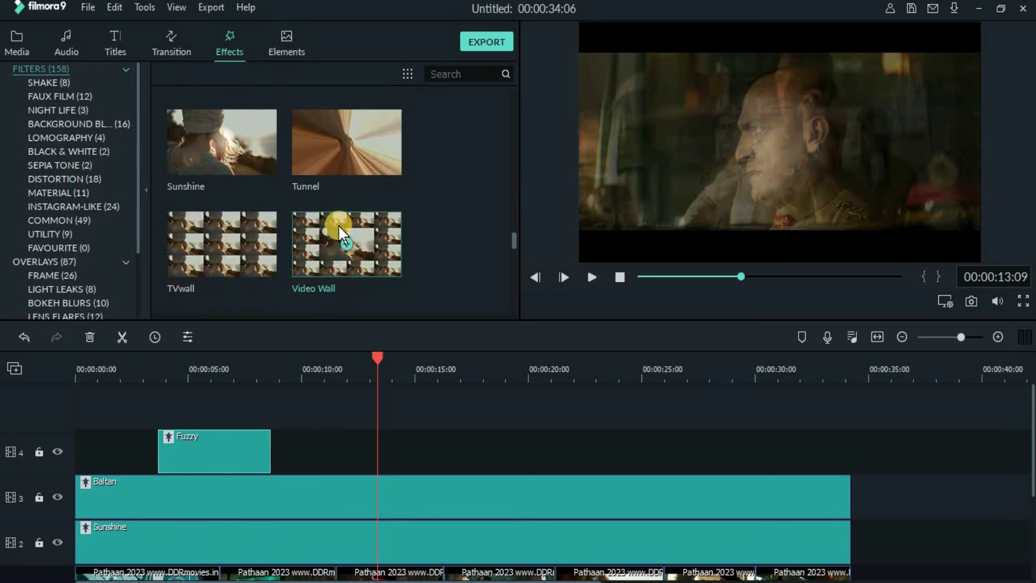
scroll(320, 228, up, 3)
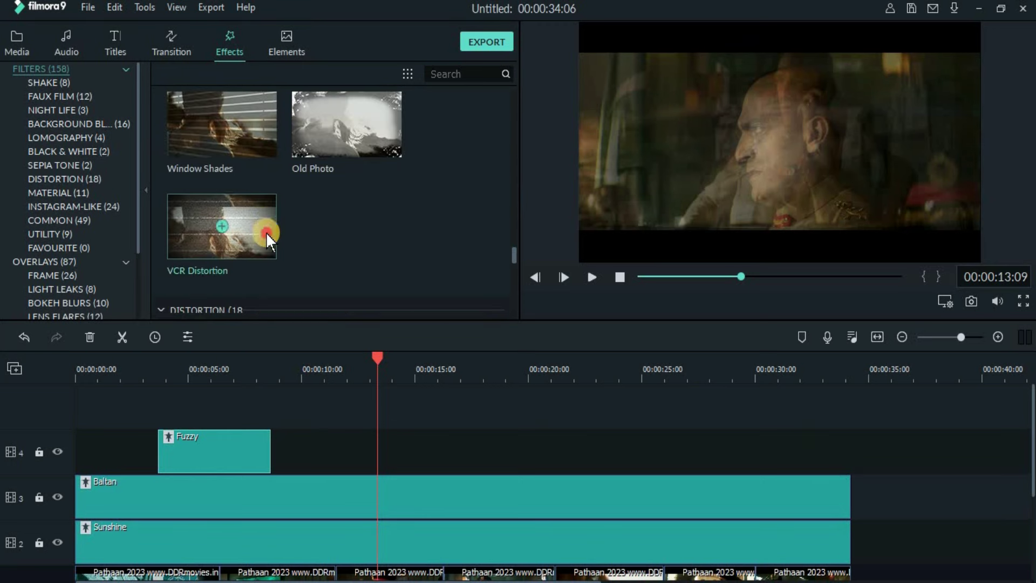
scroll(760, 493, down, 3)
scroll(907, 477, up, 2)
scroll(906, 477, down, 2)
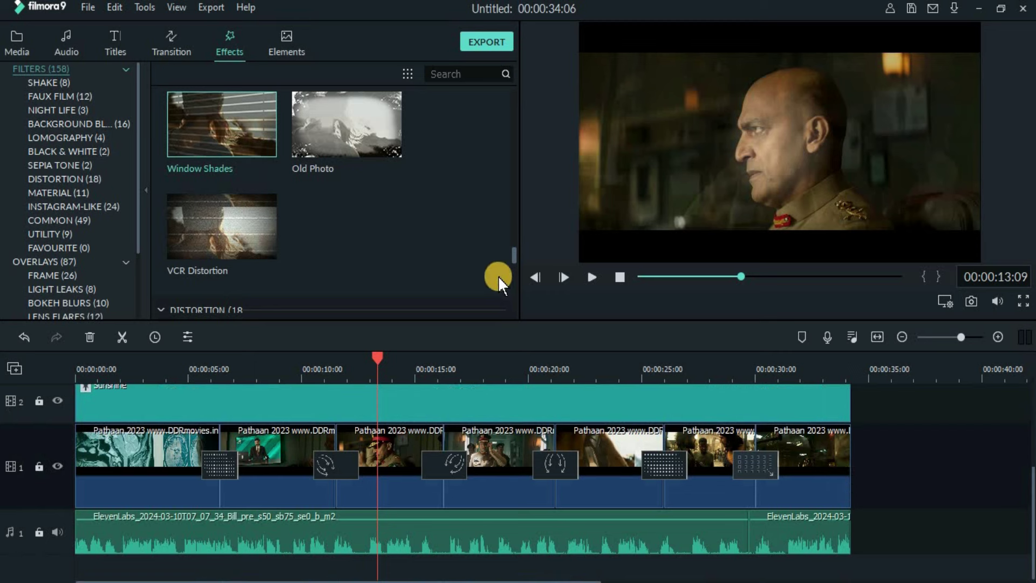
scroll(548, 467, up, 2)
scroll(432, 426, down, 2)
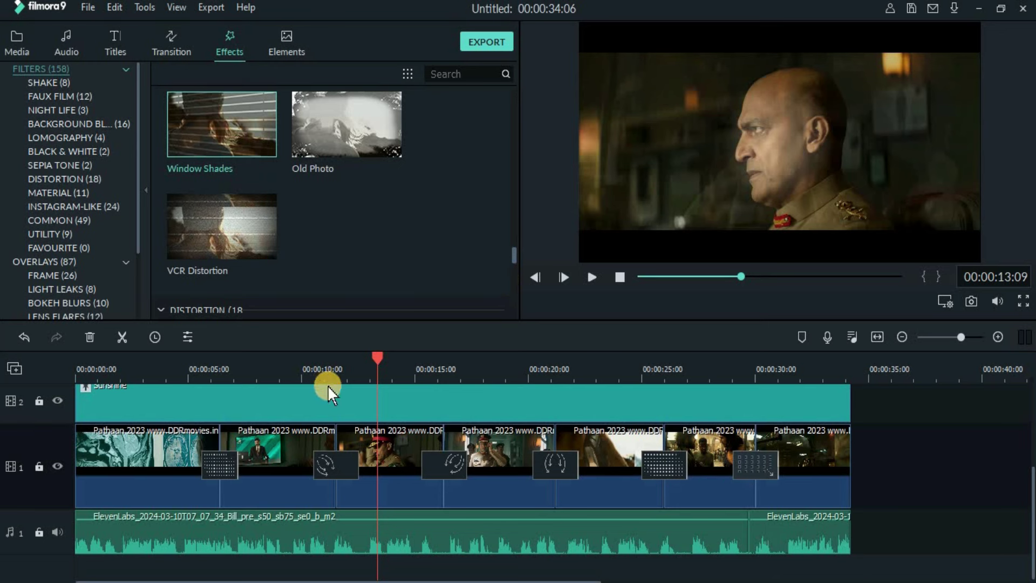
scroll(421, 466, up, 2)
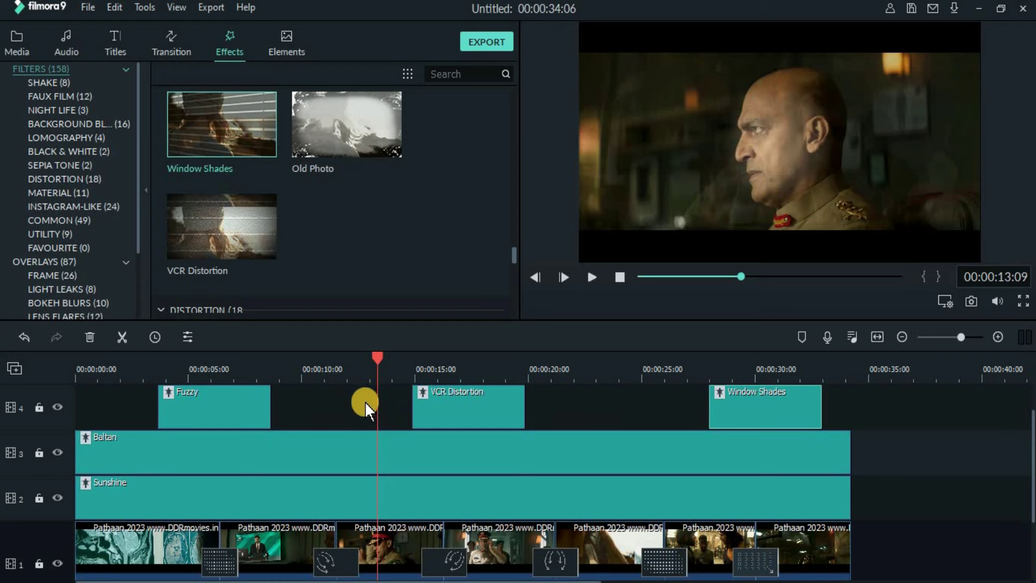
scroll(887, 444, down, 3)
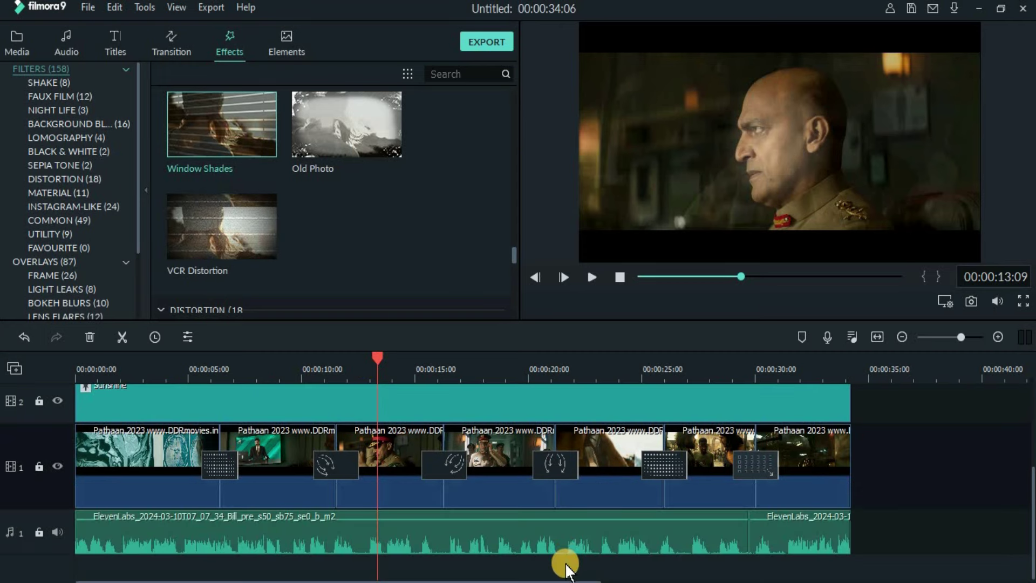